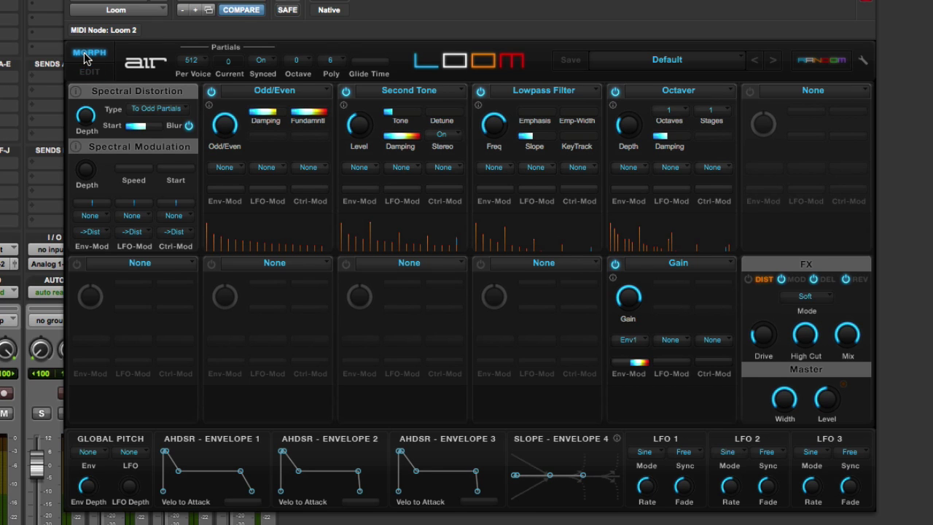
Compare Loom's Morph and Edit pages, ending on Edit, and move the plug-in window to uncover the mixer channels.
click(88, 54)
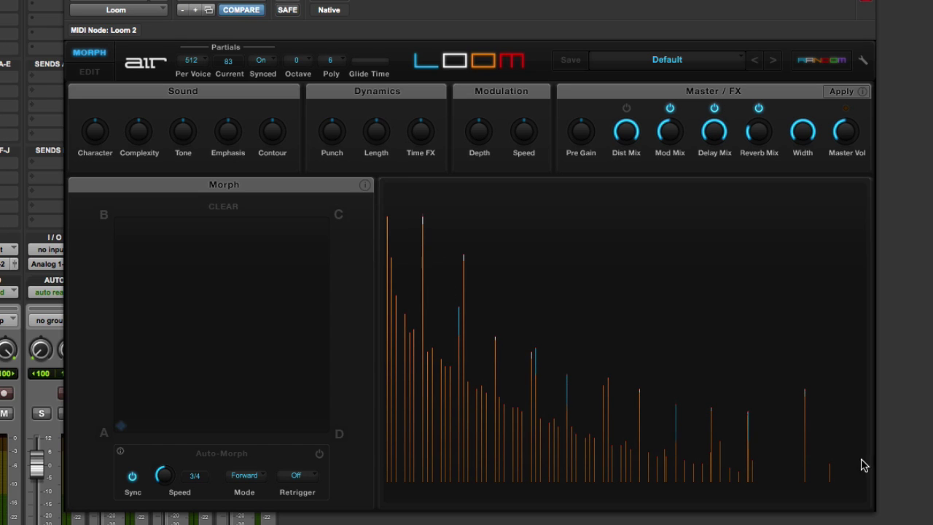
click(89, 73)
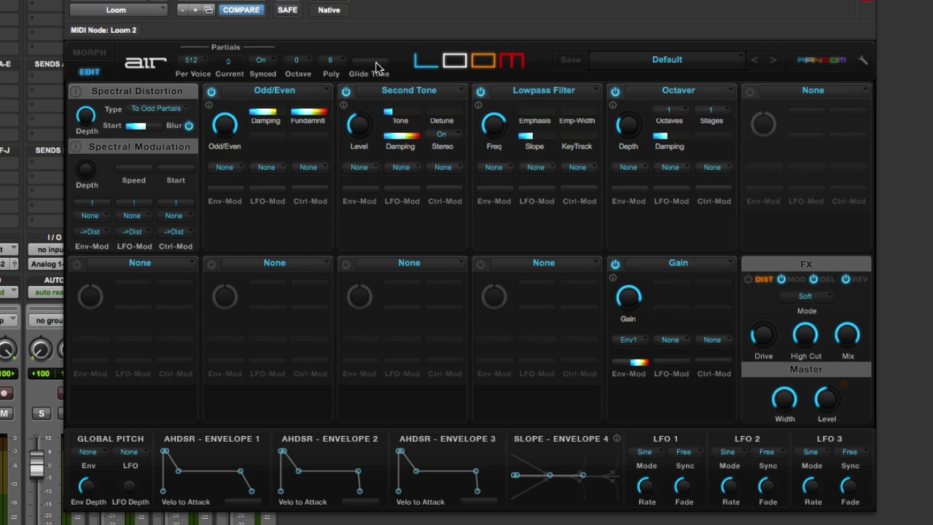
drag(437, 31, 658, 14)
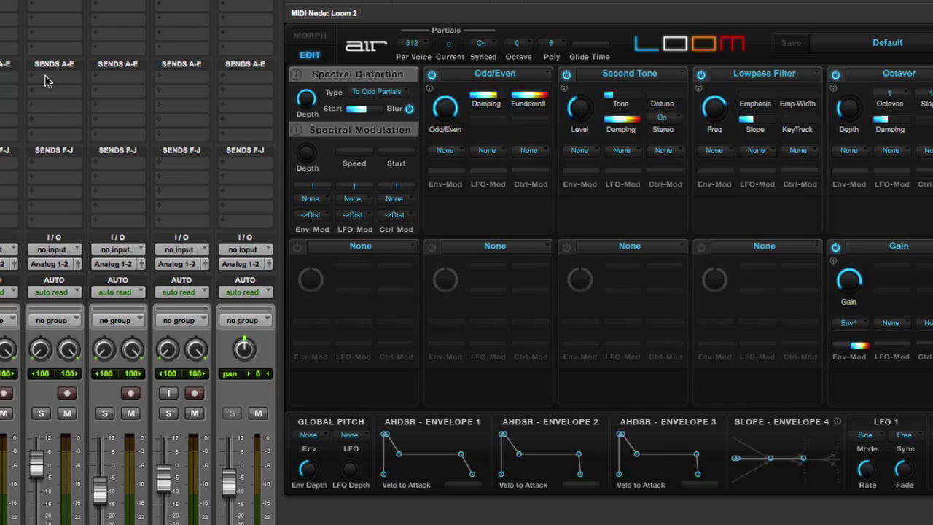
drag(369, 13, 239, 10)
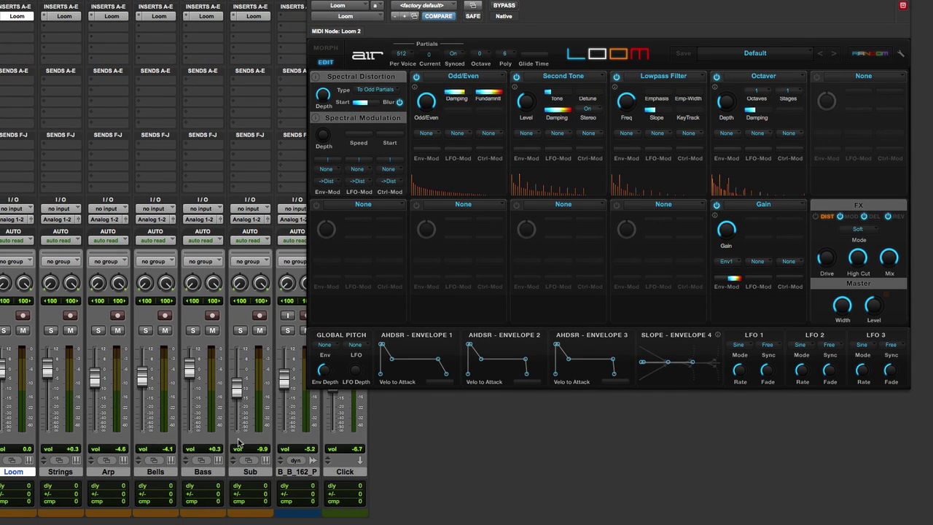
Audition the Strings track, mute it, and select the Arp track for playing.
click(60, 472)
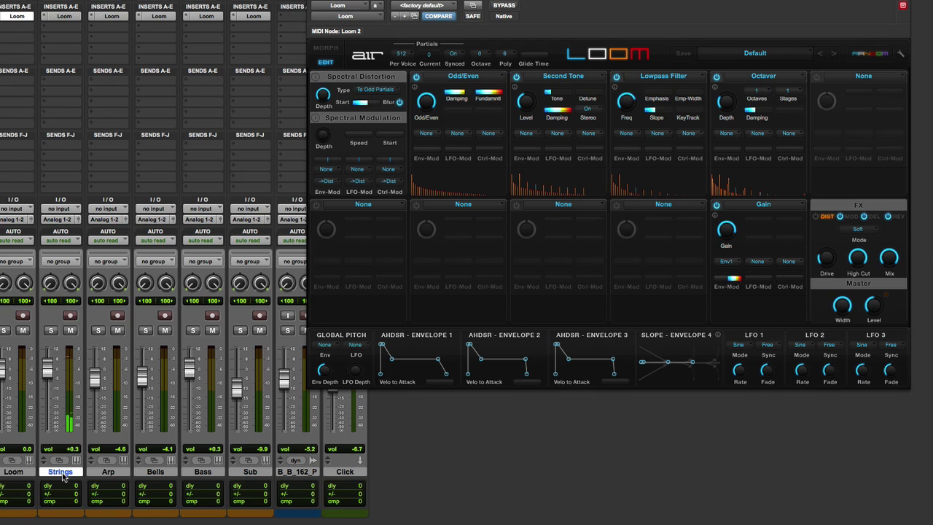
click(70, 330)
click(122, 473)
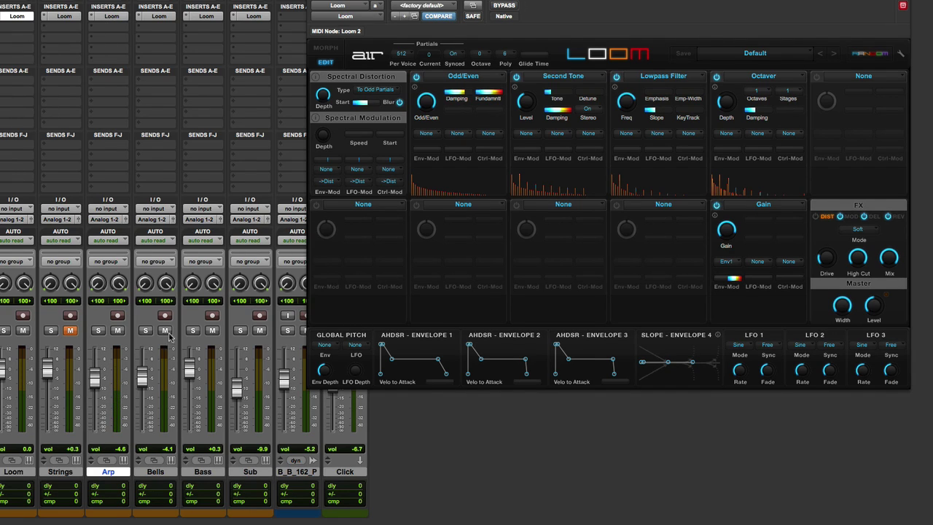
Audition the Bells, Bass and Sub tracks in turn, muting Bells, and reselect the Loom track.
click(156, 473)
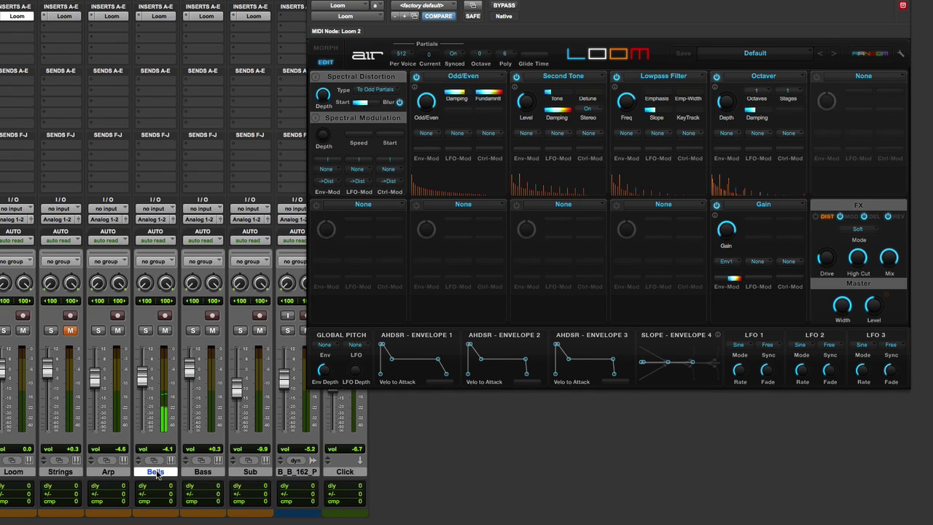
click(199, 472)
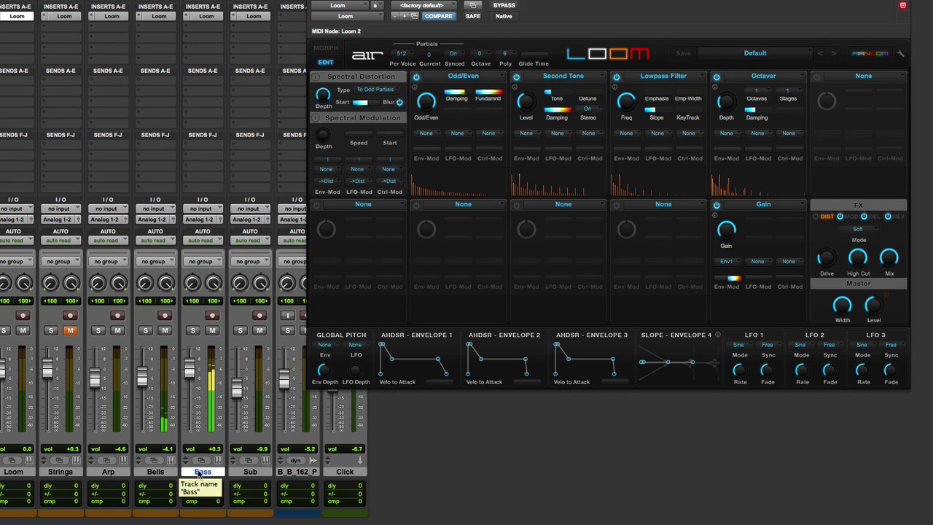
click(166, 331)
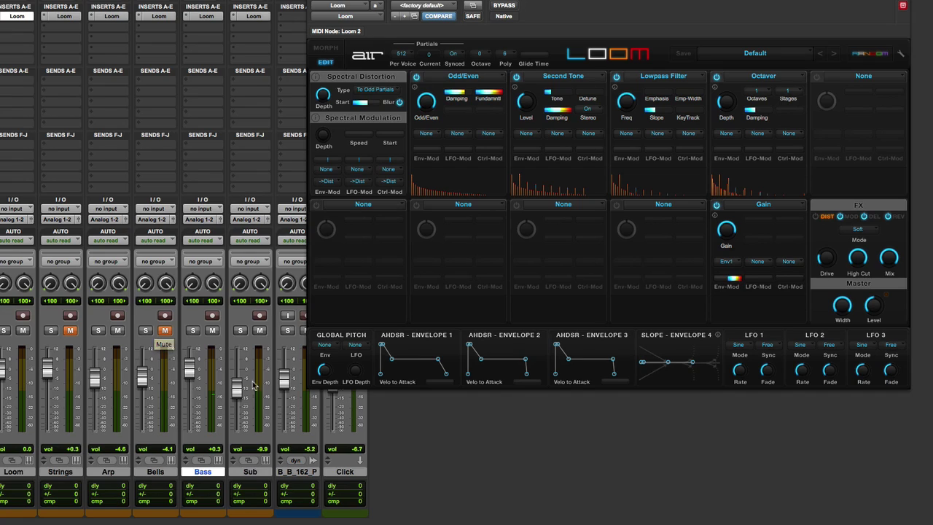
click(254, 472)
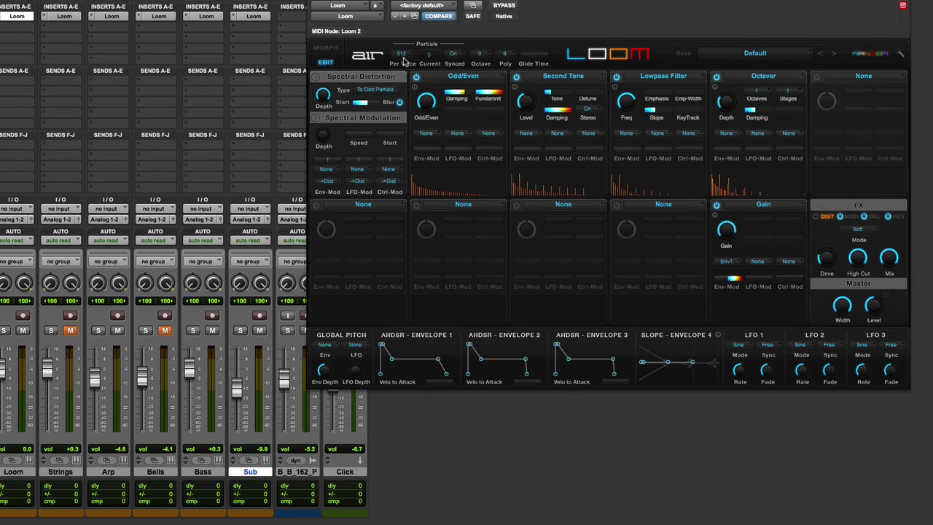
click(25, 474)
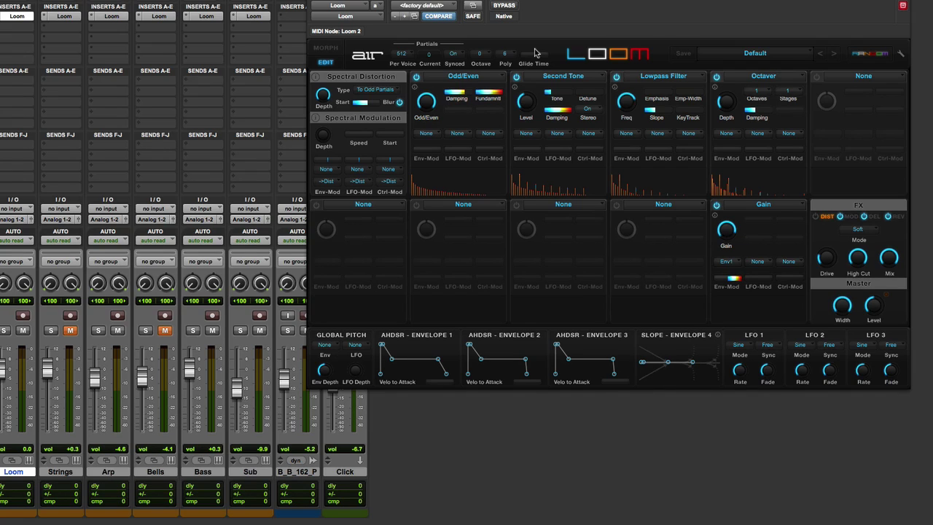
Browse Loom's preset categories and the 01 Meet Loom presets, and close the list without loading one.
click(762, 57)
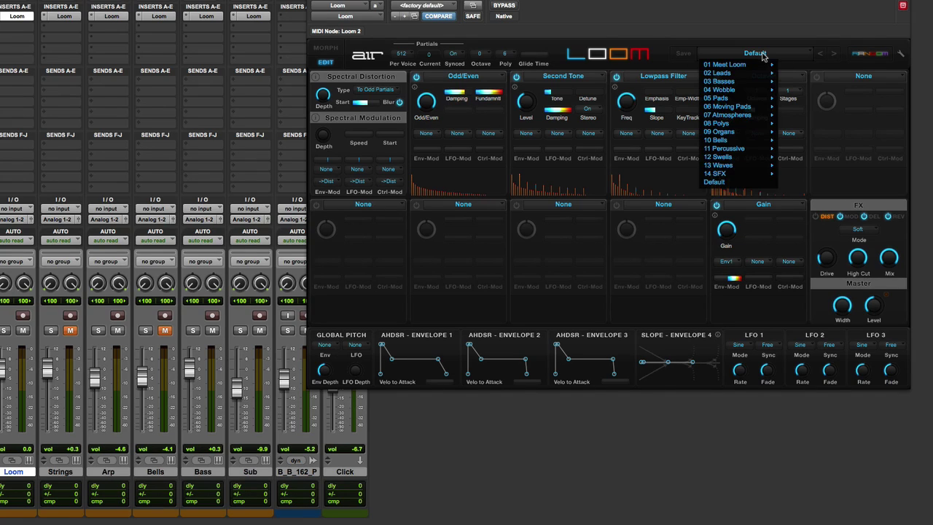
mouse_move(752, 66)
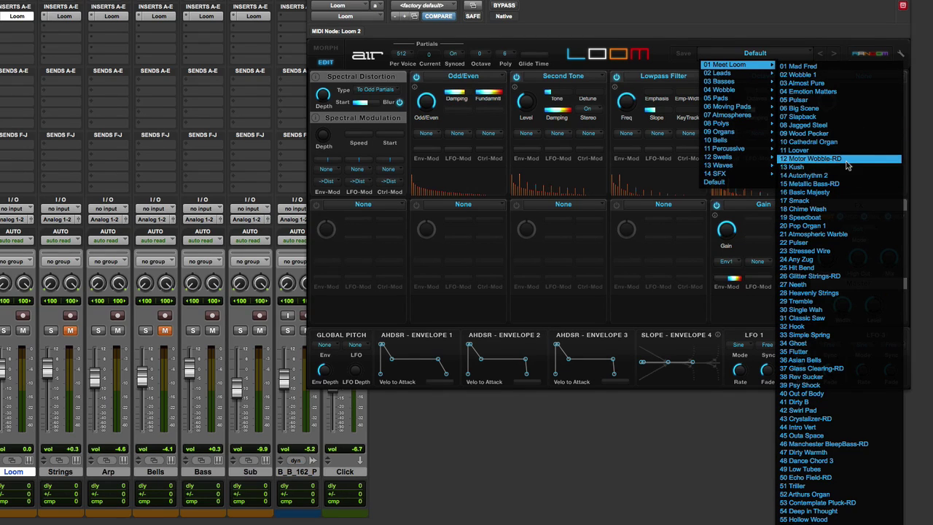
mouse_move(756, 90)
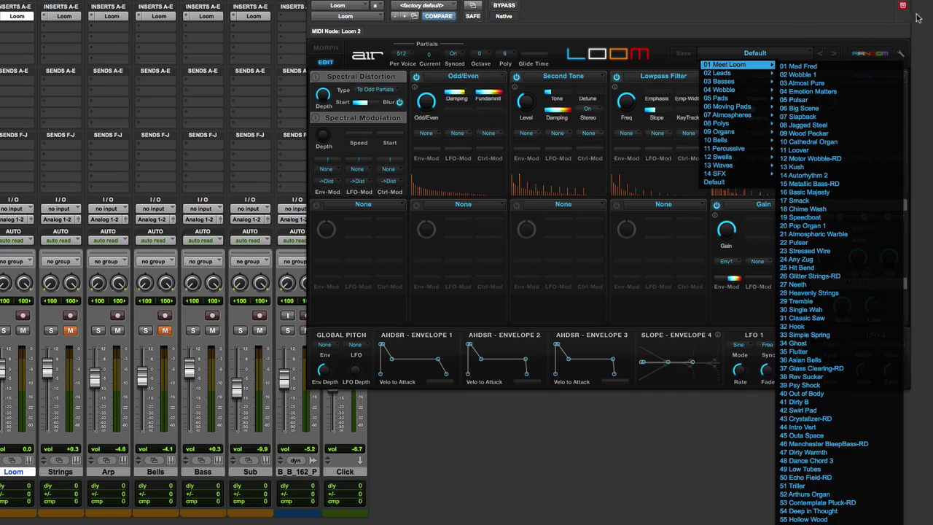
click(818, 2)
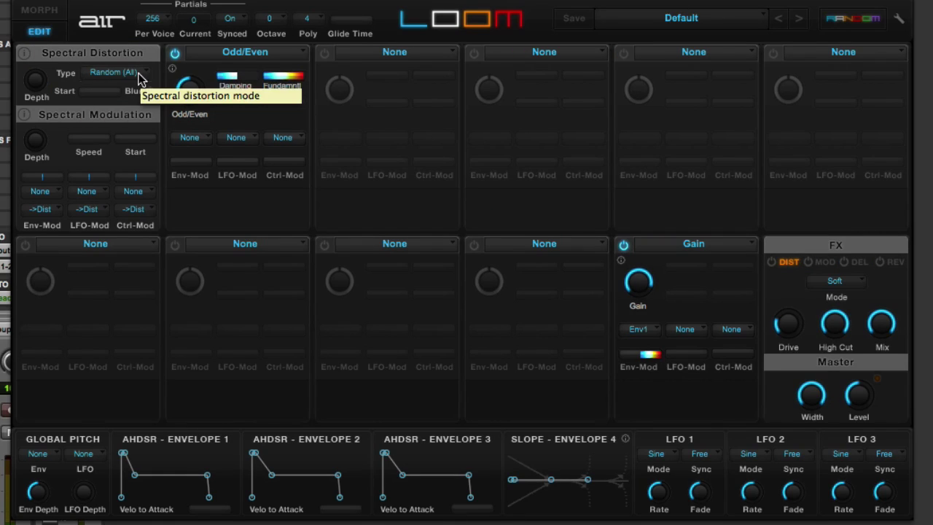
Set Spectral Distortion to To Root at 100 % depth and turn the Odd/Even amount fully down.
click(141, 79)
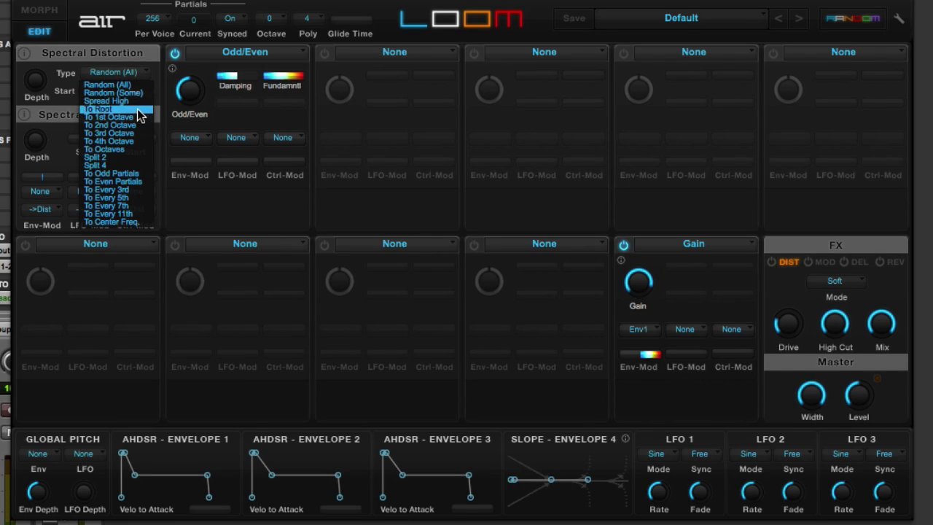
click(139, 109)
drag(35, 82, 35, 63)
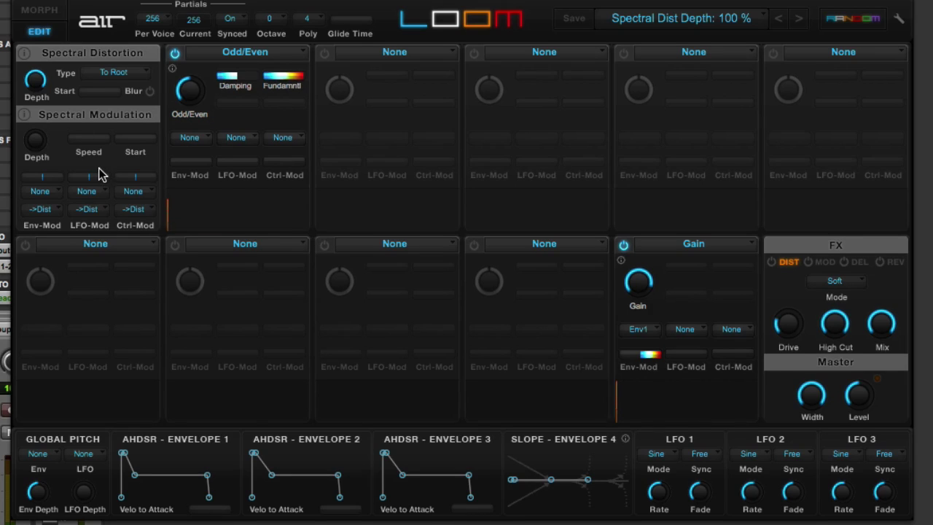
drag(198, 76, 196, 228)
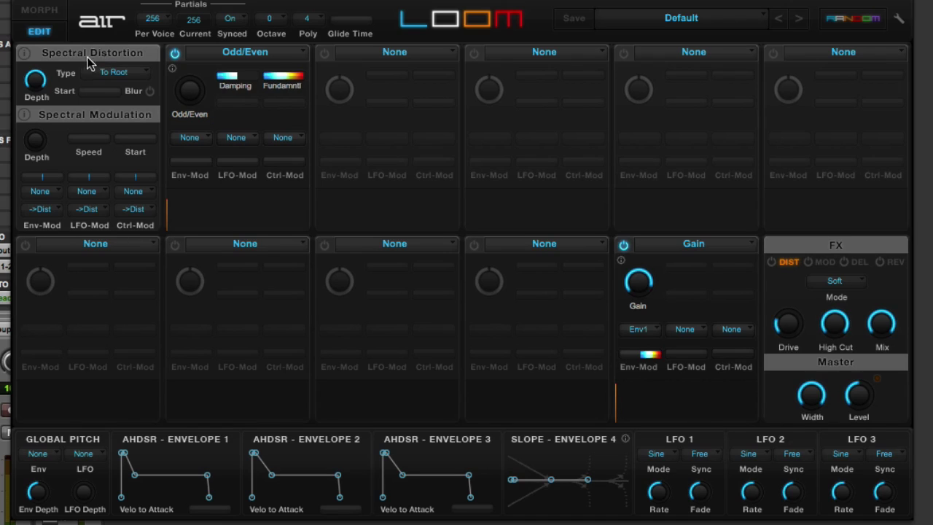
Change the Spectral Distortion type to To Every 3rd and try its depth control, ending at full depth.
click(113, 72)
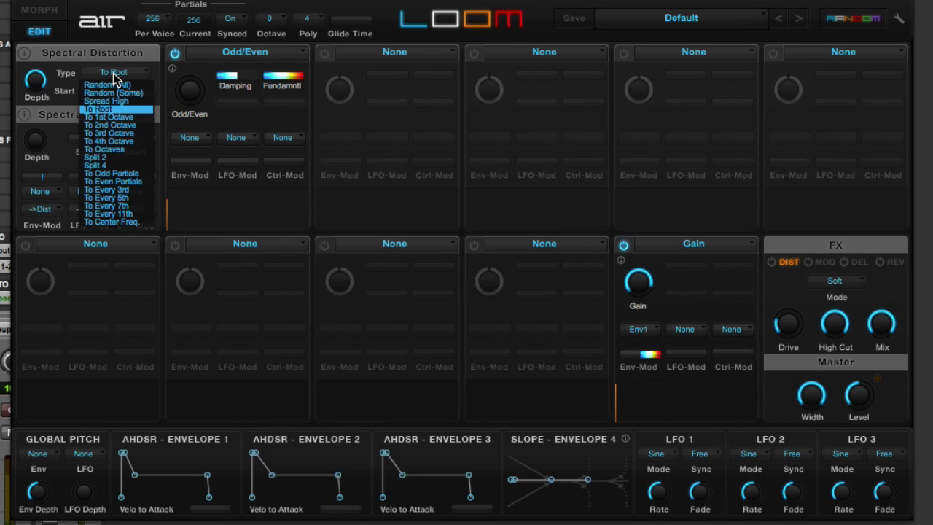
click(138, 191)
drag(37, 88, 65, 51)
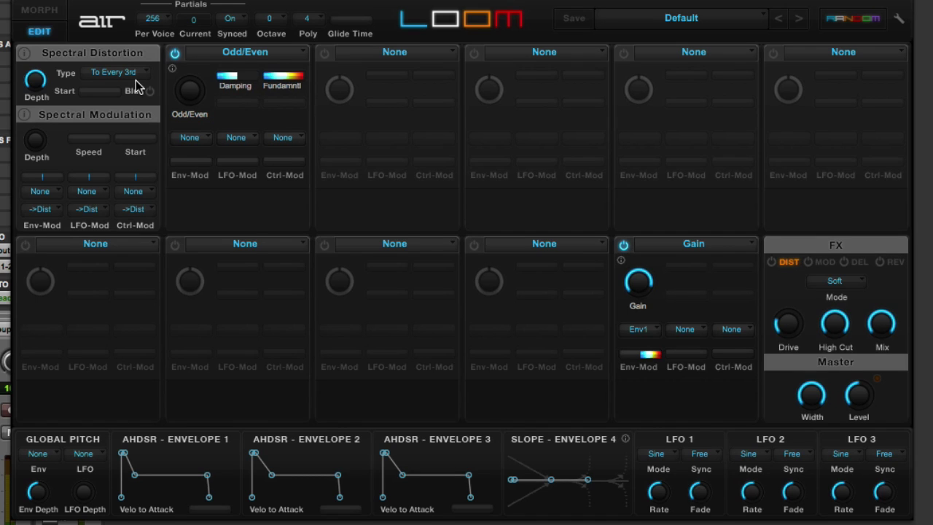
click(243, 54)
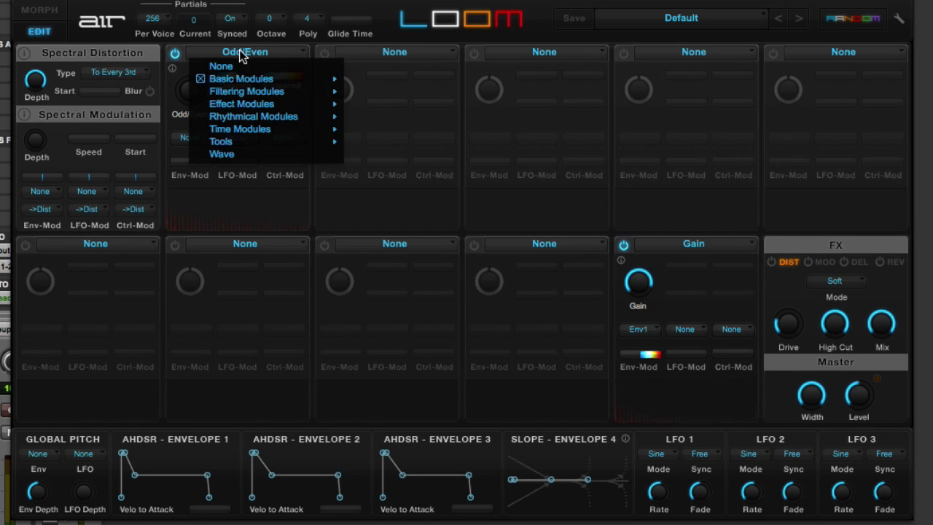
mouse_move(254, 78)
click(130, 78)
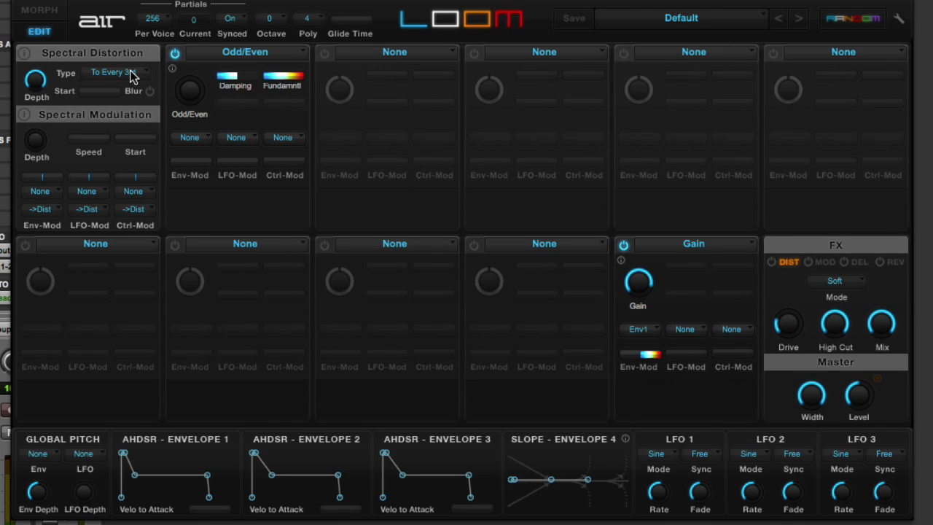
Set Spectral Distortion to To Odd Partials at 29 % depth and the Odd/Even module's amount to 18 %.
click(132, 78)
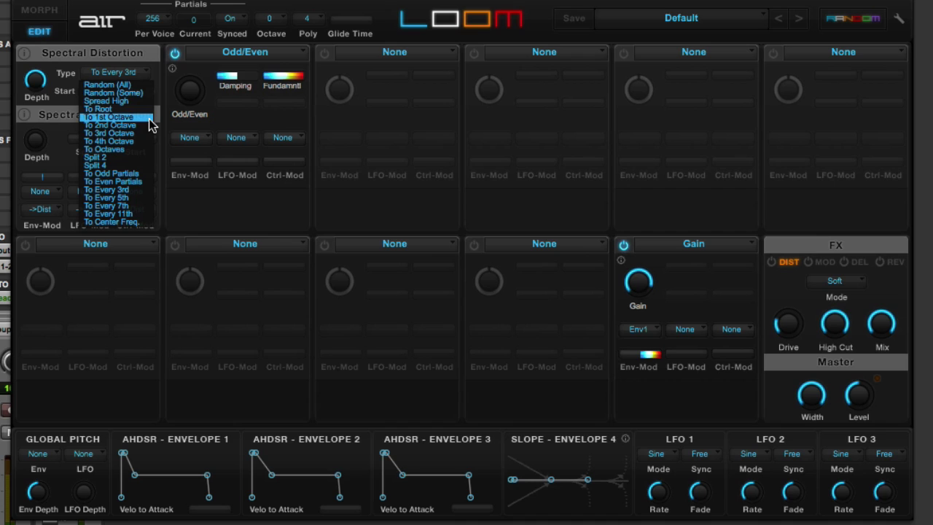
click(143, 174)
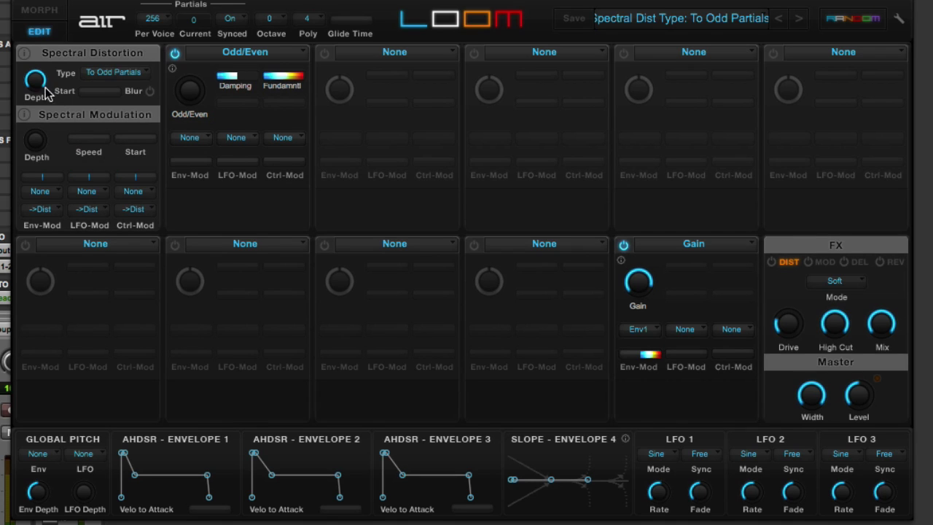
drag(35, 86, 36, 213)
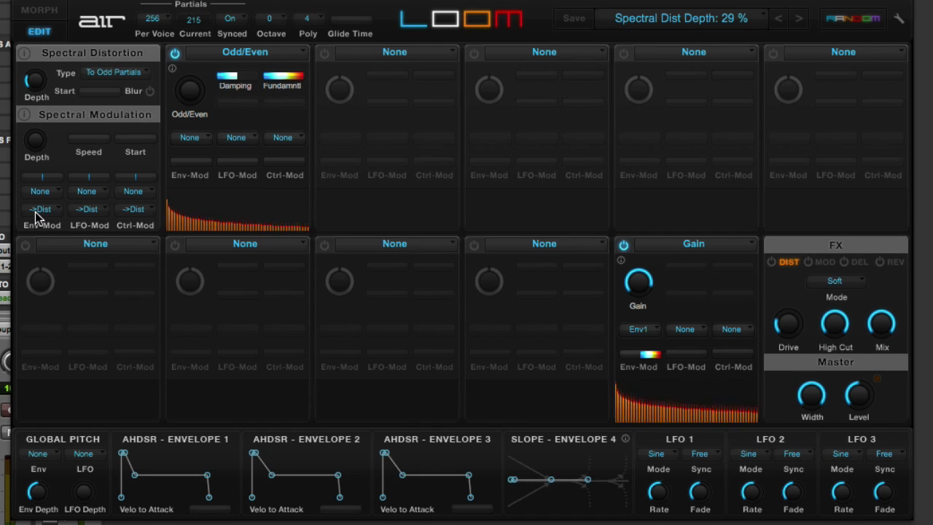
drag(192, 93, 187, 63)
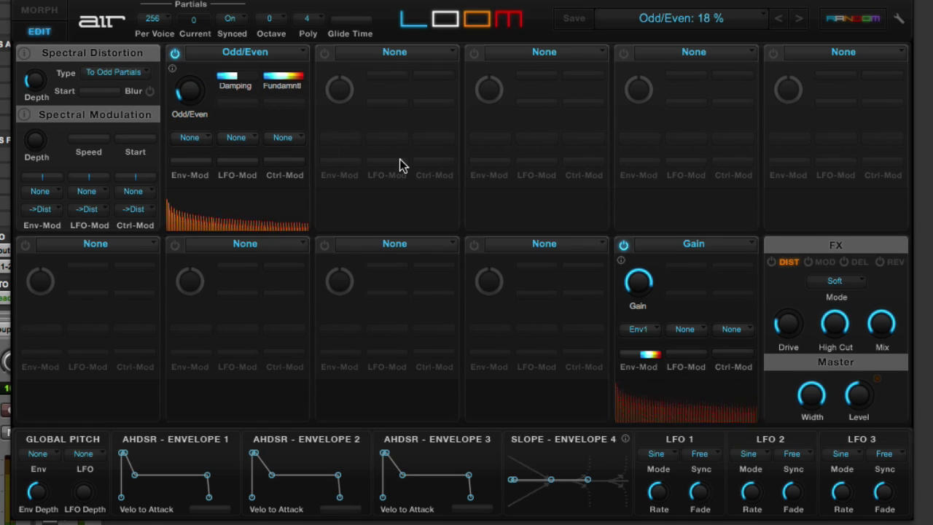
Switch on the second module slot, load a Lowpass Filter into it, and adjust the filter frequency.
click(325, 54)
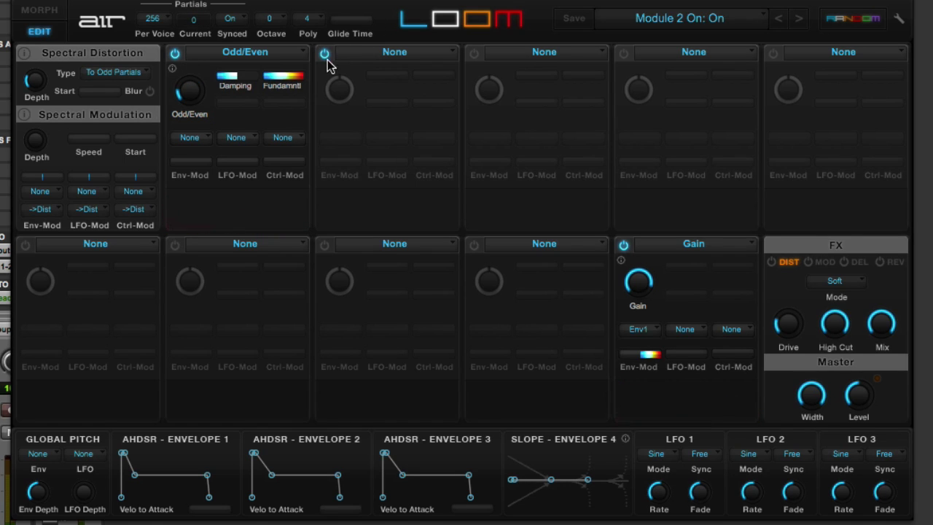
click(370, 56)
mouse_move(380, 93)
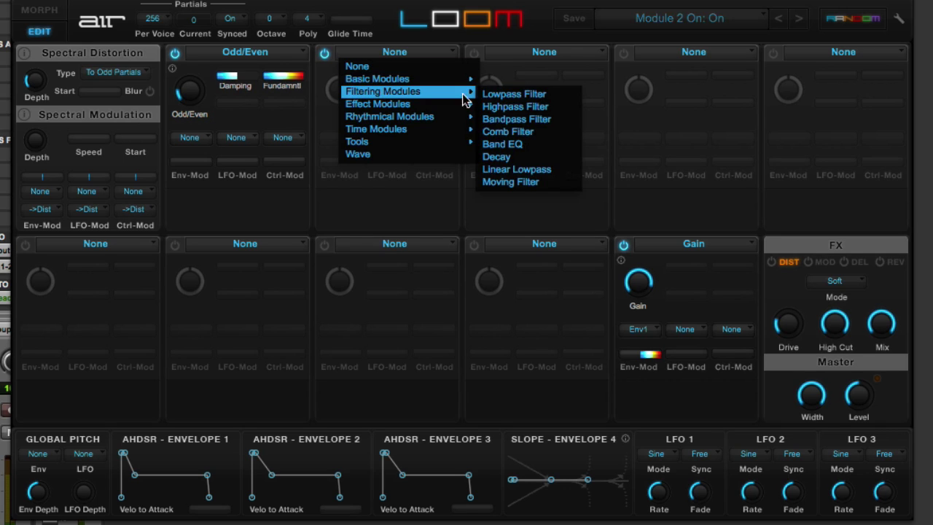
click(514, 95)
drag(345, 92, 358, 32)
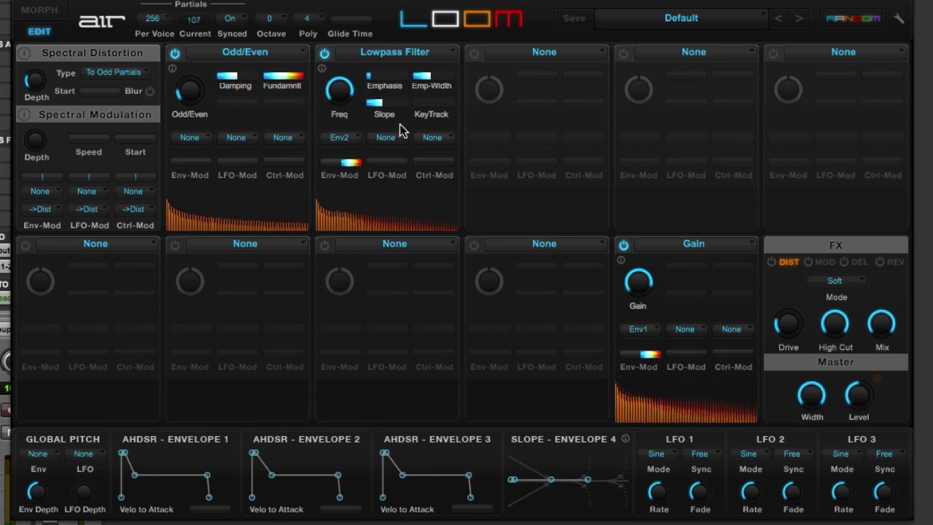
Set the Lowpass Filter's envelope source to None and adjust its frequency and emphasis, with the slope at maximum.
click(350, 138)
click(352, 152)
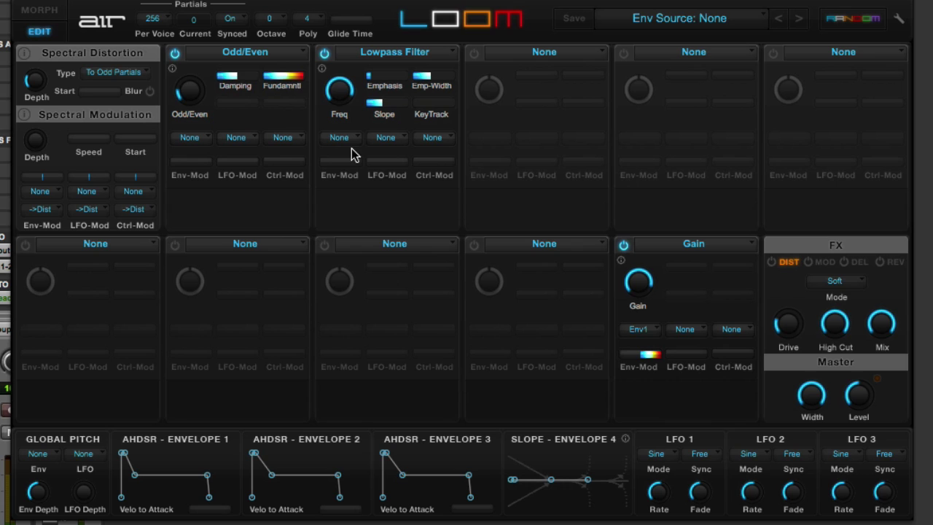
drag(339, 183, 419, 119)
drag(343, 91, 379, 85)
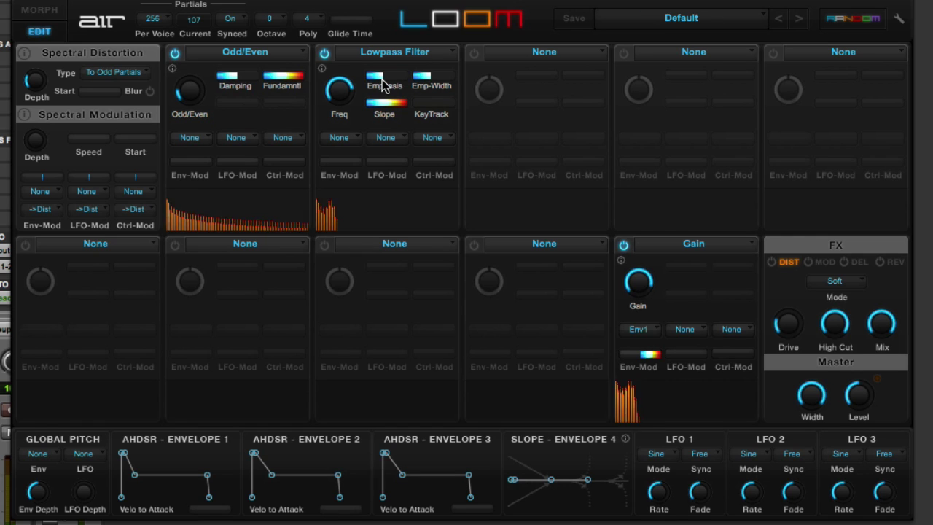
Switch on the third module slot, load the Detuned effect module, and set Detune to 22 %.
click(474, 54)
click(541, 52)
mouse_move(544, 105)
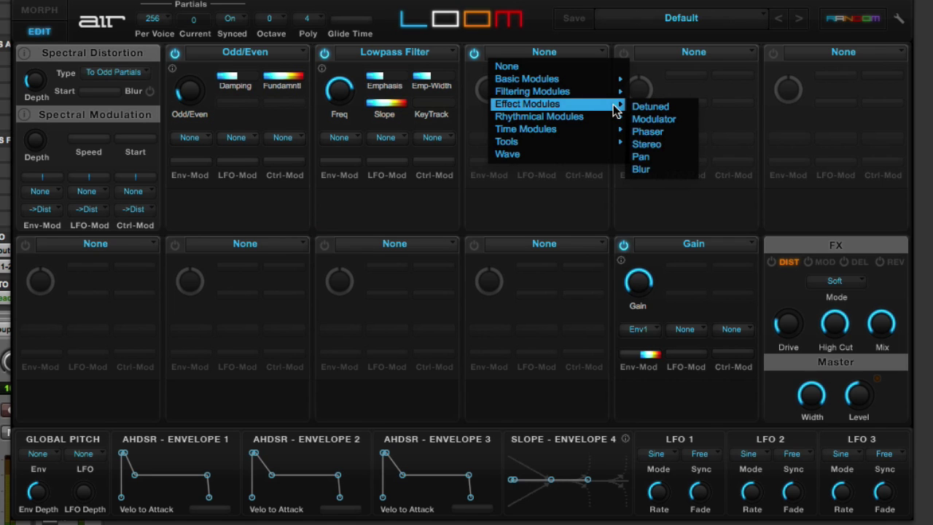
click(650, 107)
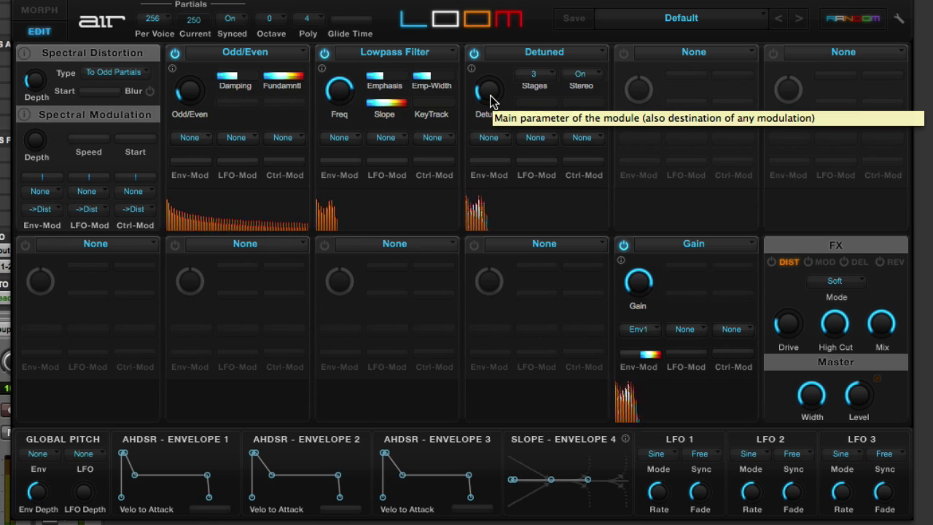
mouse_move(491, 98)
mouse_down()
mouse_move(526, 2)
mouse_move(507, 99)
mouse_up()
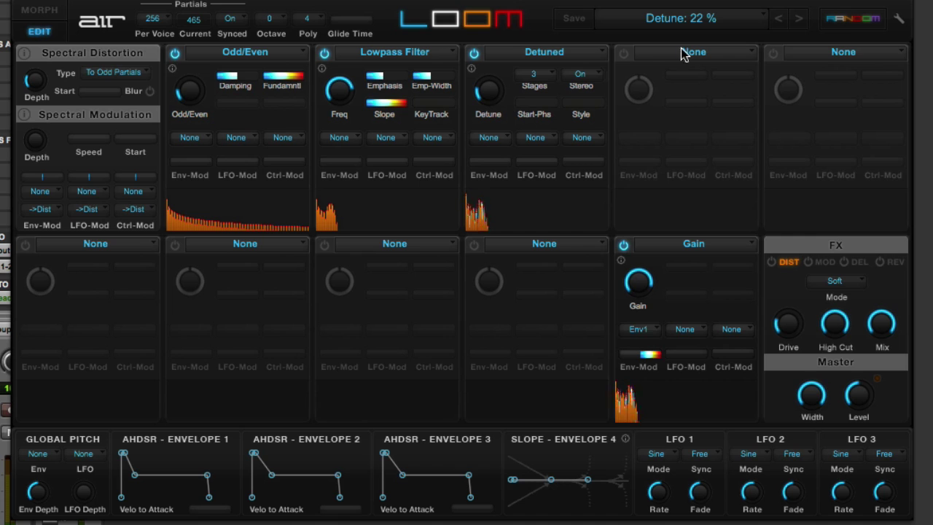
Switch on the fourth module slot, load the Random Drops rhythmical module into it, and adjust its depth.
click(624, 53)
click(674, 54)
mouse_move(713, 128)
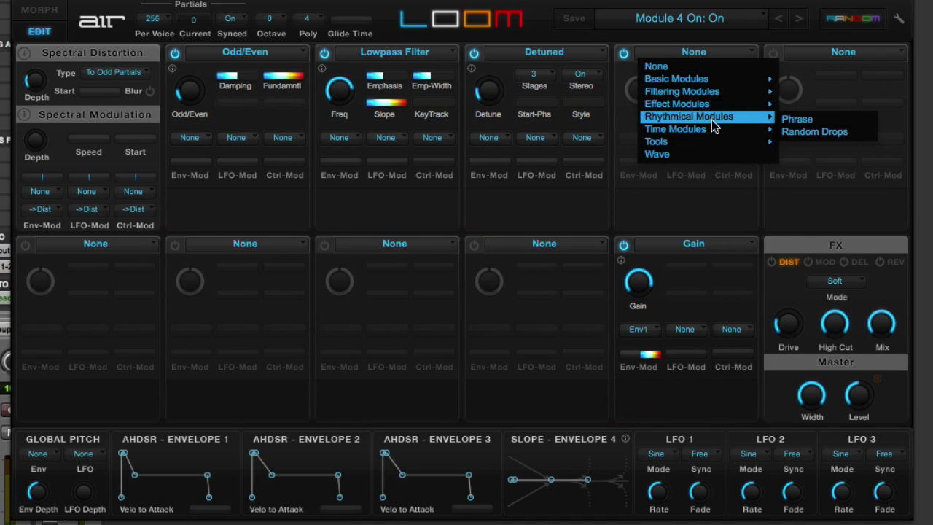
click(813, 131)
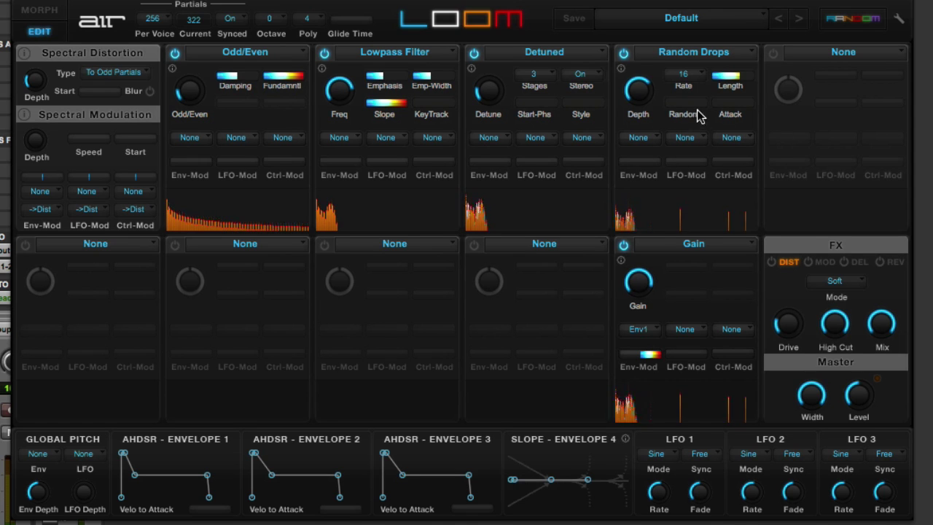
drag(635, 94, 645, 67)
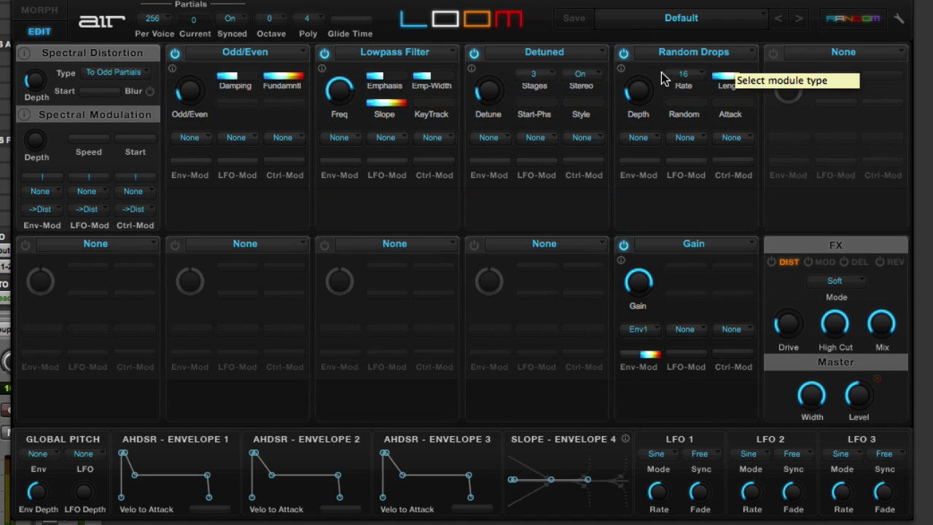
Replace the fourth slot's module with the Phrase rhythmical module and lower its level.
scroll(708, 64, down, 1)
click(714, 56)
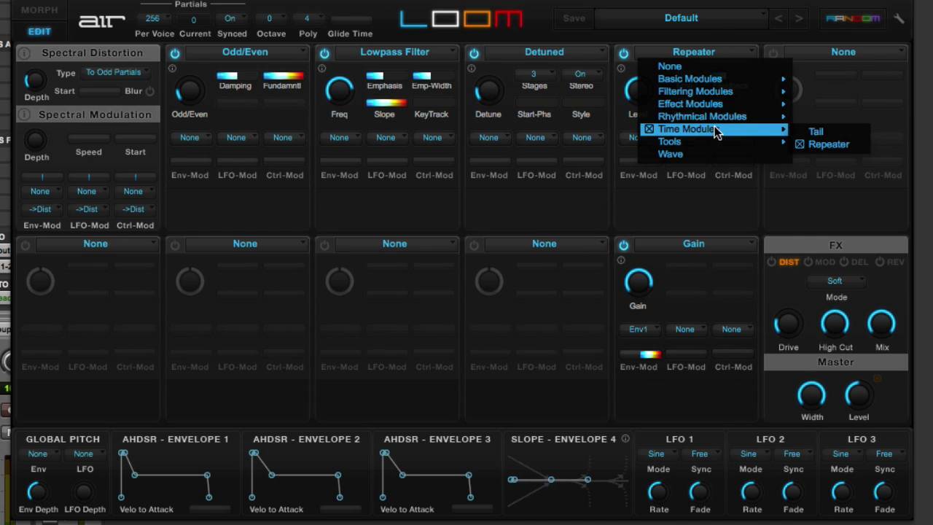
mouse_move(716, 117)
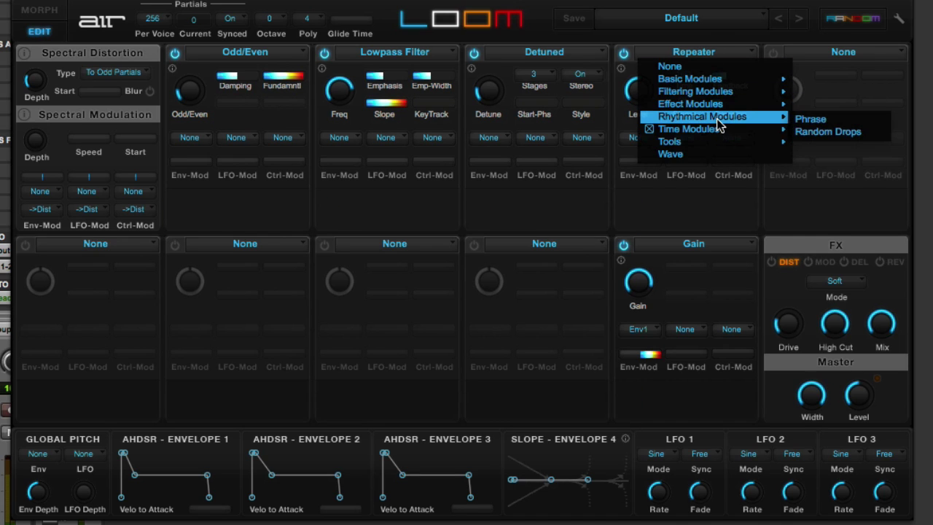
click(817, 120)
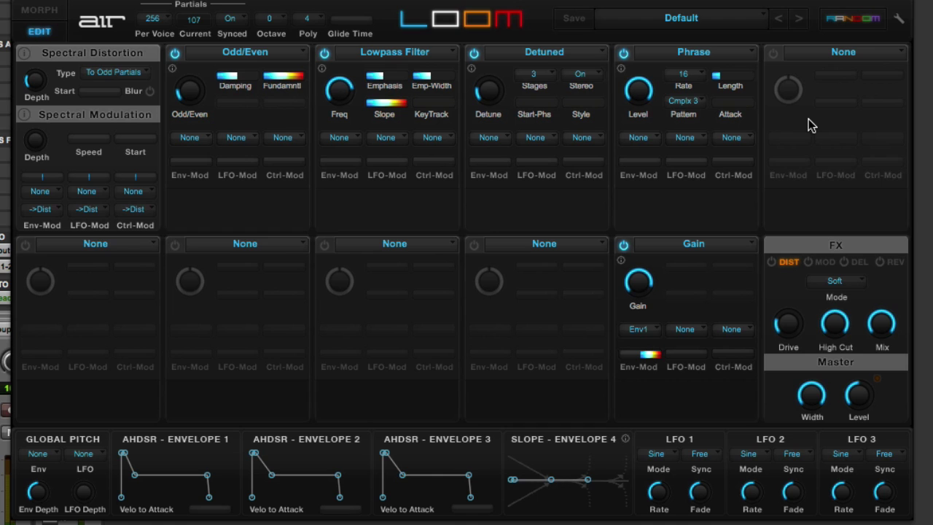
drag(645, 97, 651, 195)
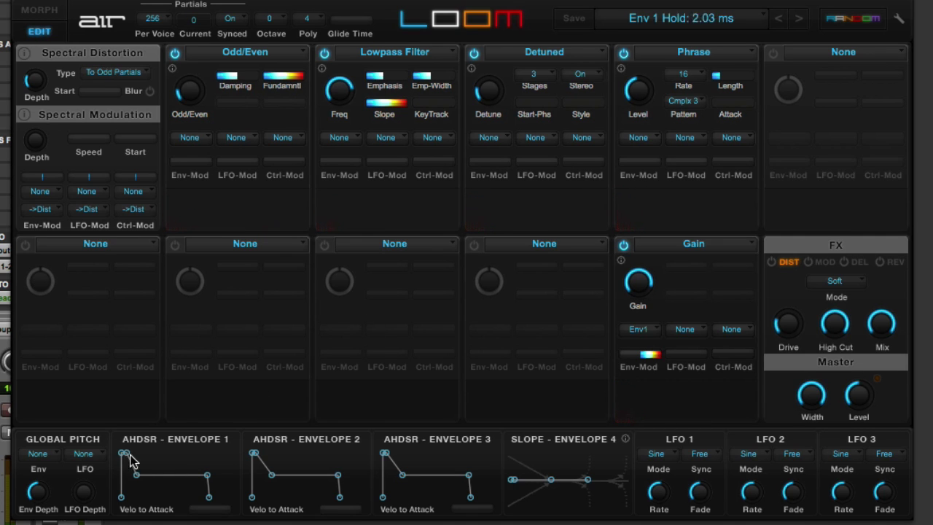
Lengthen the attack and hold of Envelope 1 and set its release to 502 ms.
drag(124, 454, 143, 461)
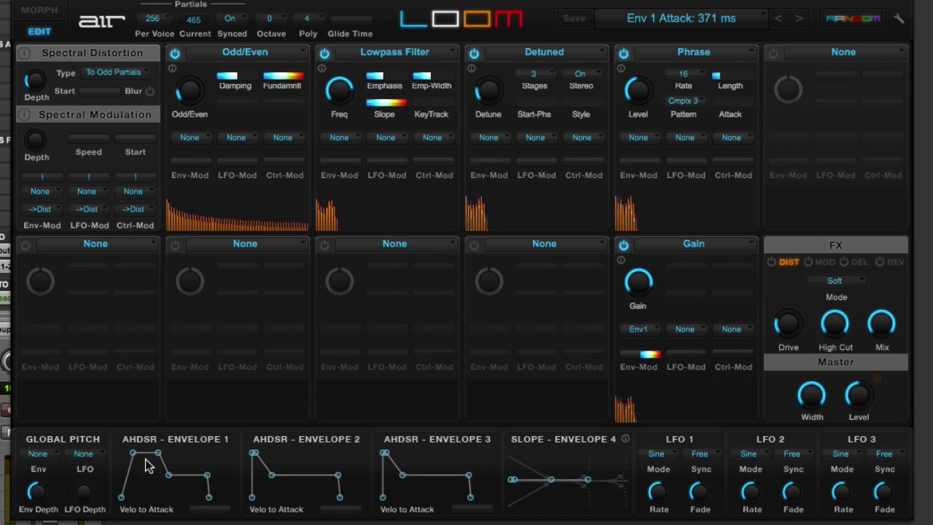
drag(209, 499, 223, 503)
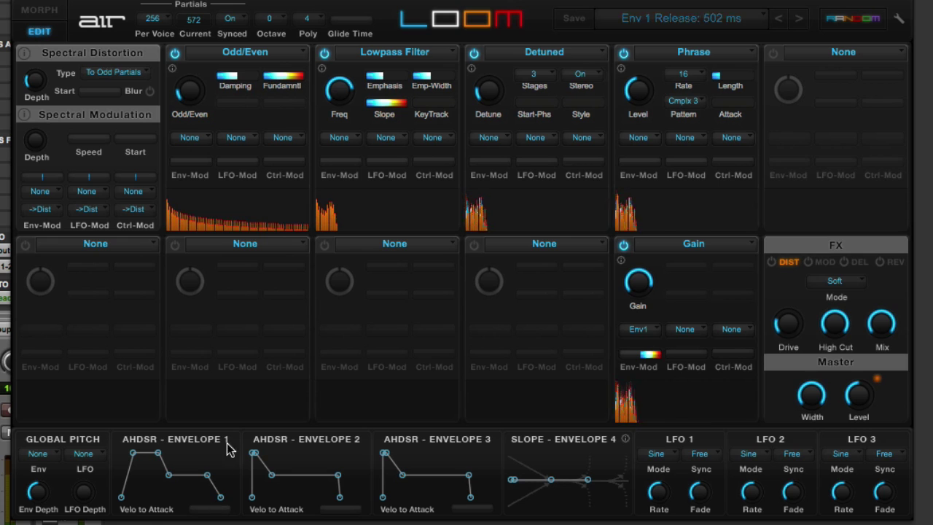
drag(137, 458, 132, 456)
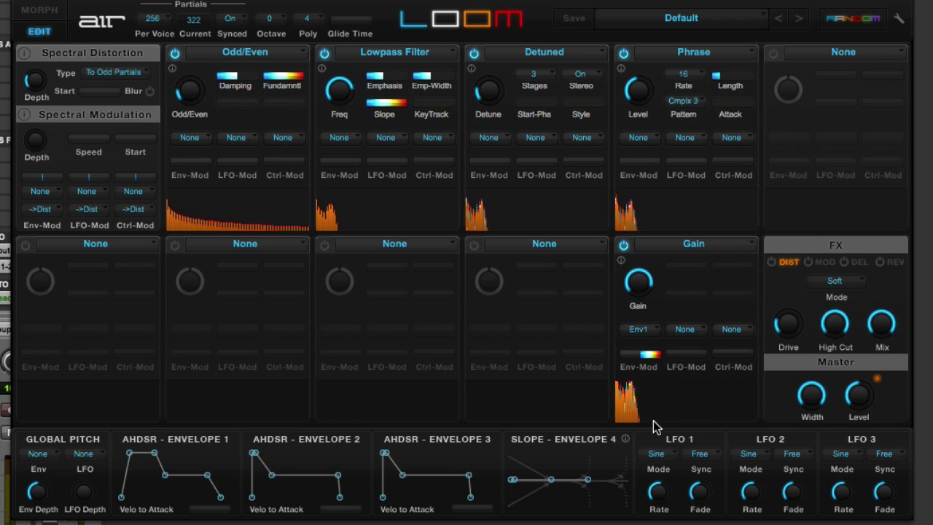
Lower the master level and set Envelope 1's release to 2.82 s.
mouse_move(865, 405)
drag(860, 426, 855, 440)
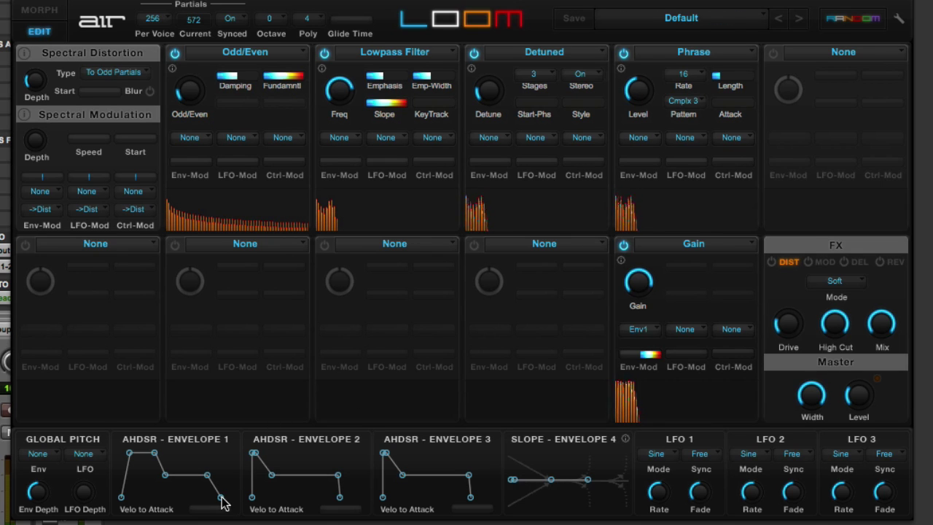
drag(221, 498, 224, 498)
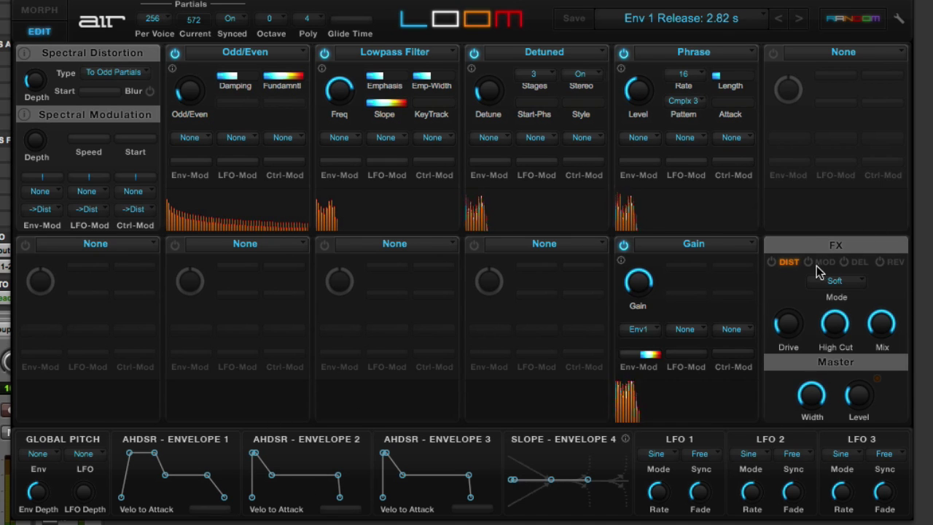
Switch on the delay and reverb effects, set the delay mix to 30 %, and lower the reverb mix.
click(844, 262)
click(859, 262)
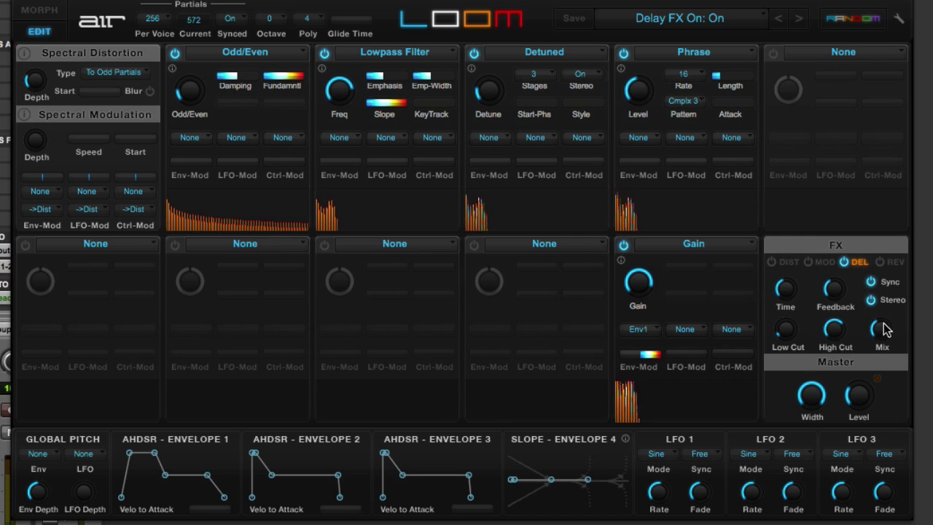
click(881, 264)
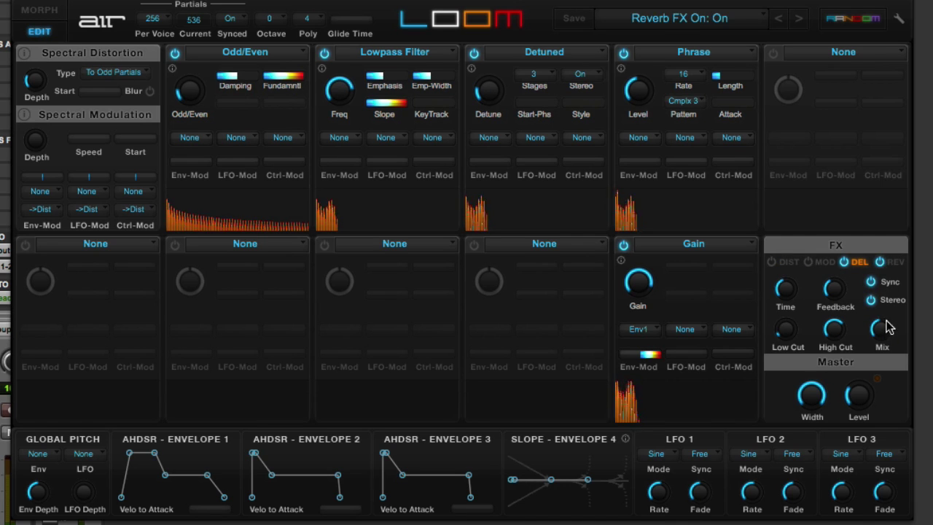
drag(880, 334, 882, 365)
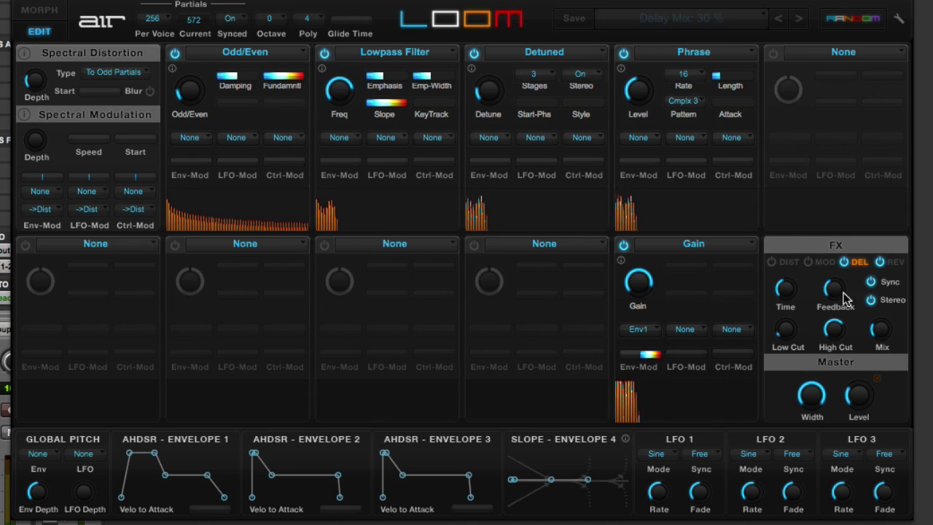
click(894, 264)
drag(885, 350, 886, 362)
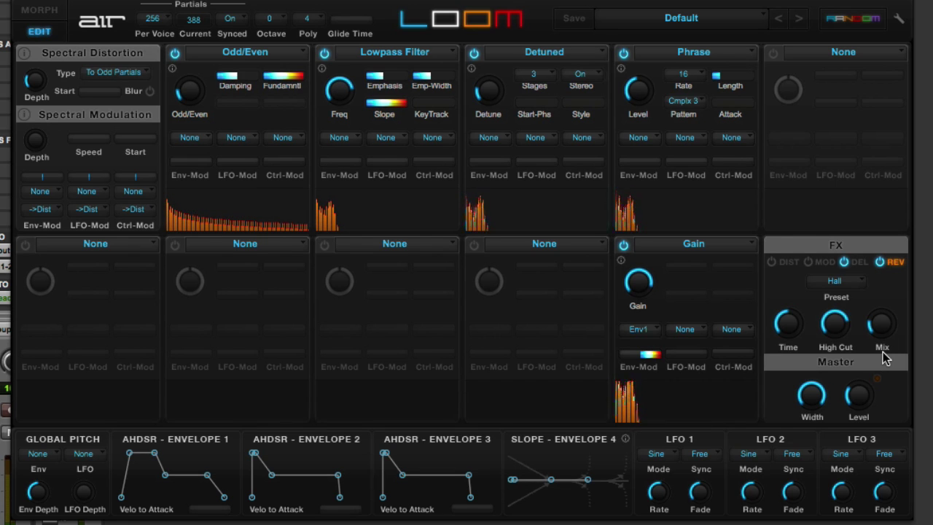
Set the polyphony to 6 voices and raise the Lowpass Filter's frequency.
click(313, 22)
click(320, 81)
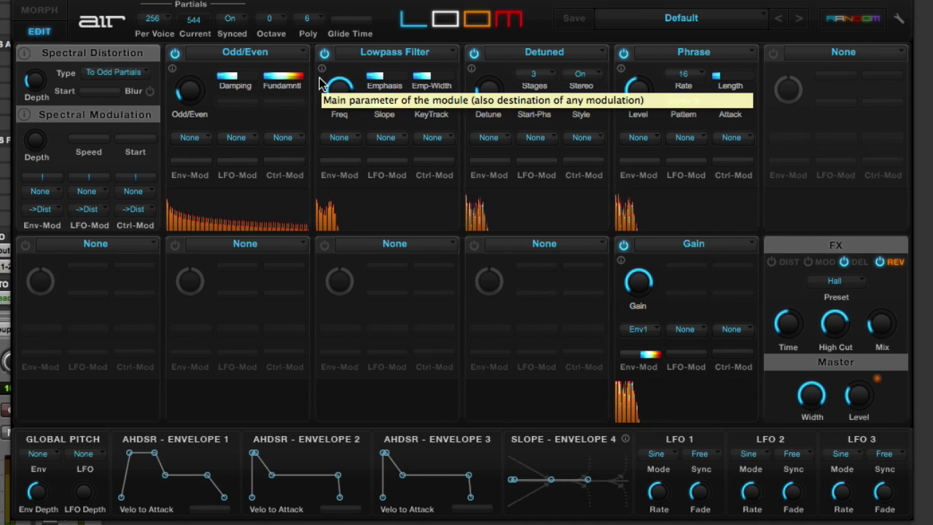
drag(340, 98, 338, 78)
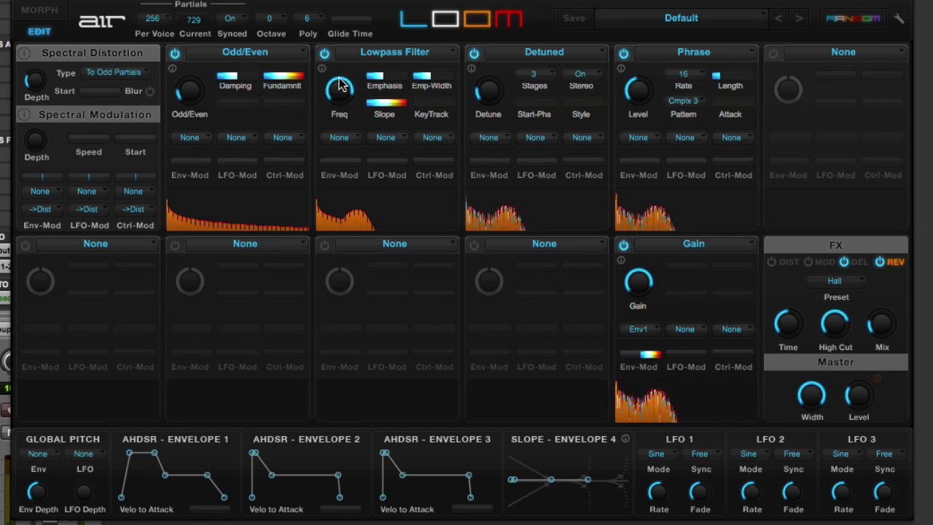
Switch on the fifth module slot and load the Modulator effect module into it.
click(773, 53)
click(830, 57)
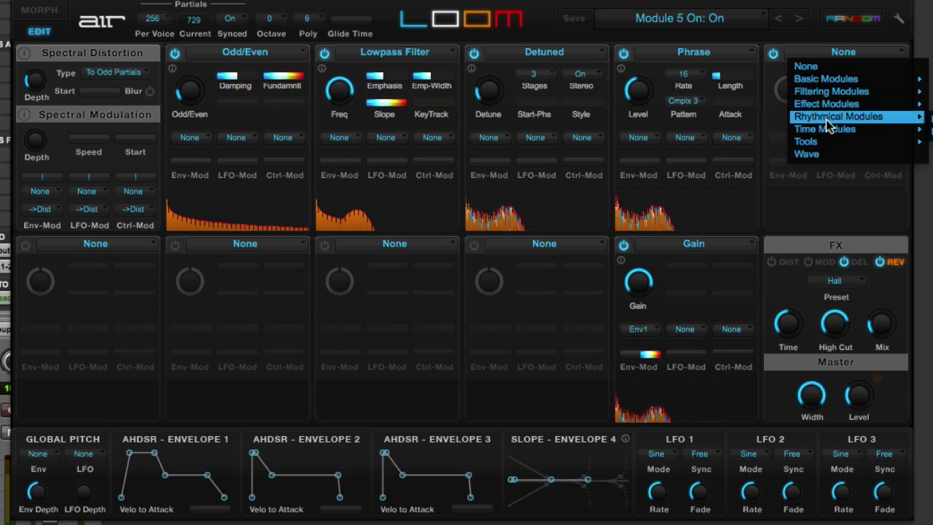
mouse_move(831, 106)
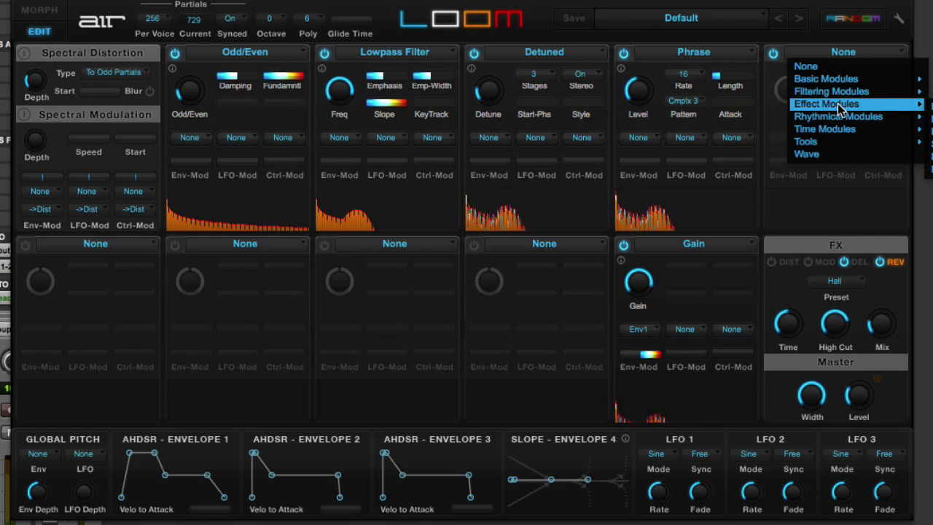
click(929, 152)
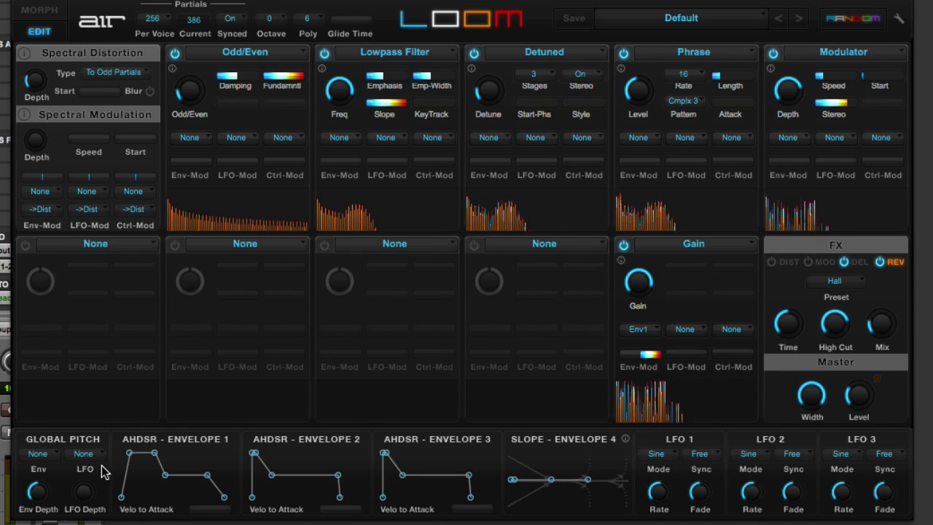
Set the Phrase module's level to 39 % and readjust the master level.
mouse_move(856, 409)
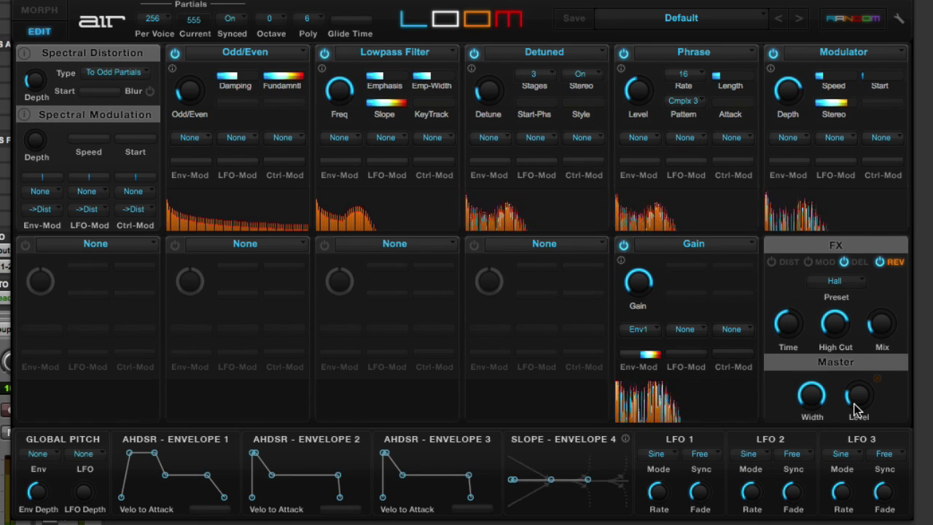
drag(856, 410, 862, 405)
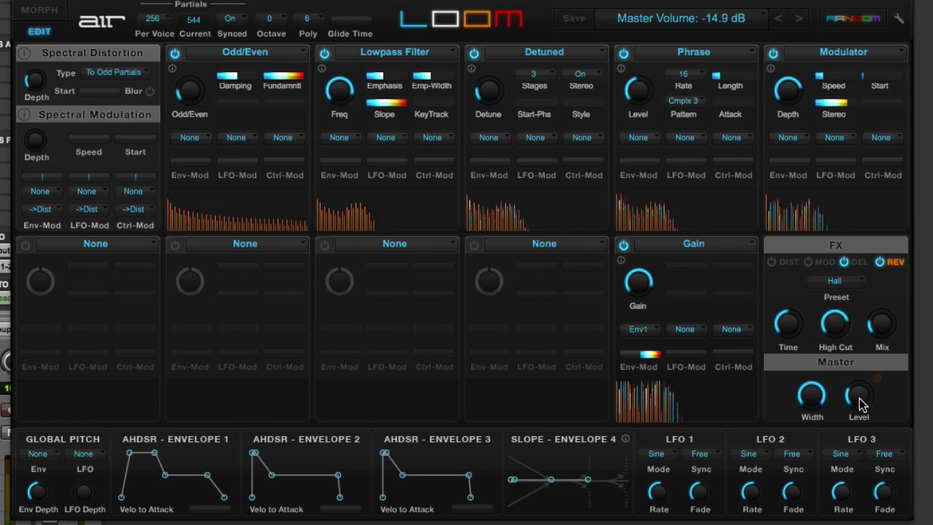
drag(862, 405, 862, 421)
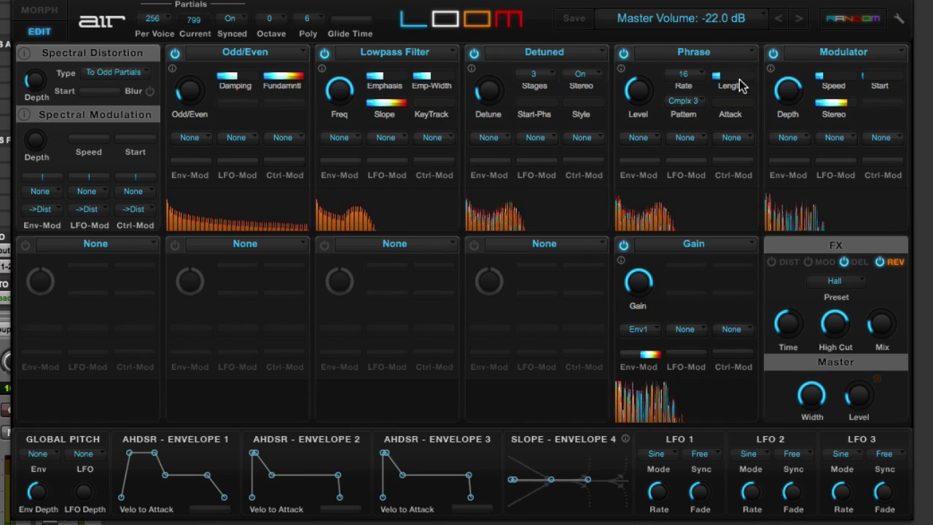
drag(630, 92, 636, 107)
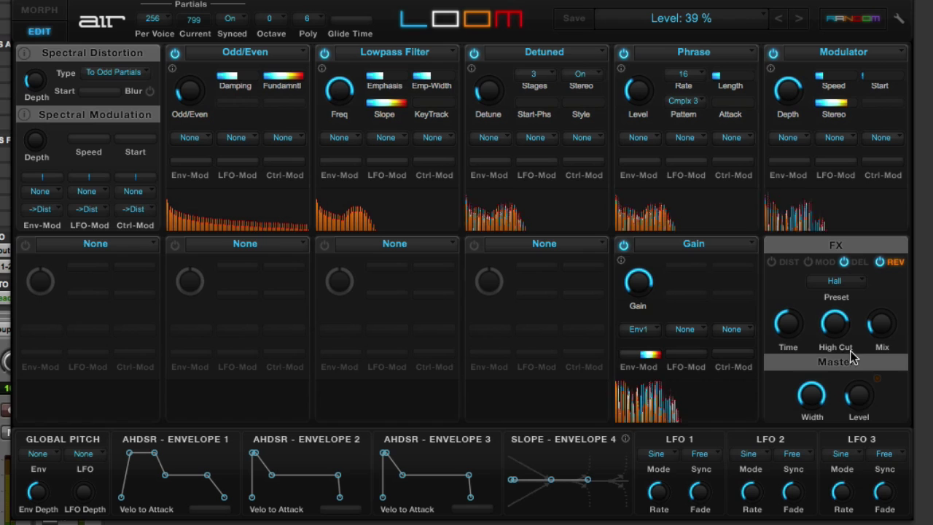
drag(859, 397, 862, 392)
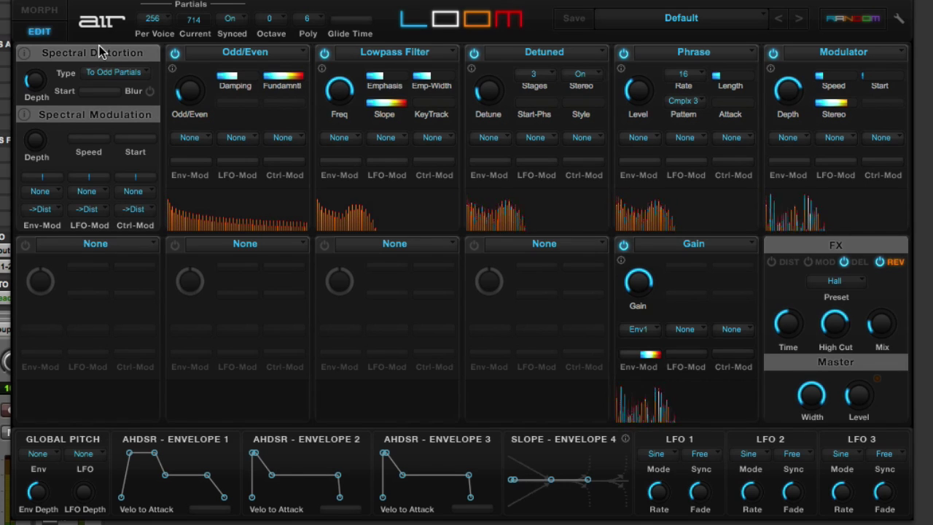
Show the Morph page, try Character at -78 % and +4 %, and set Complexity to -60 %.
click(45, 10)
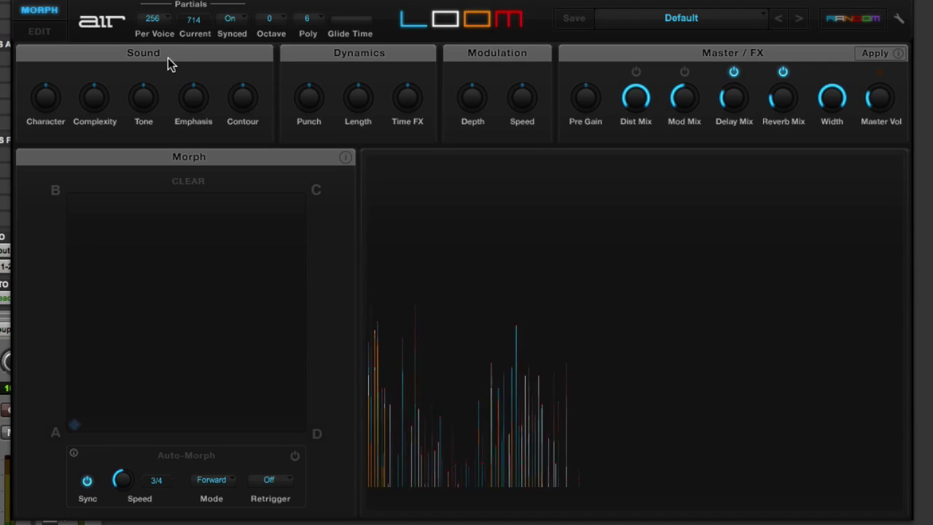
drag(57, 103, 66, 166)
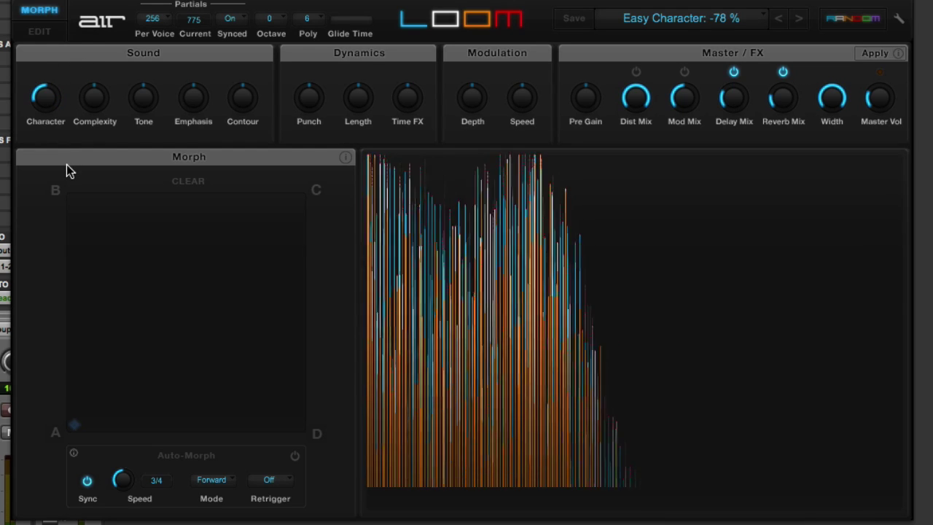
drag(43, 102, 56, 29)
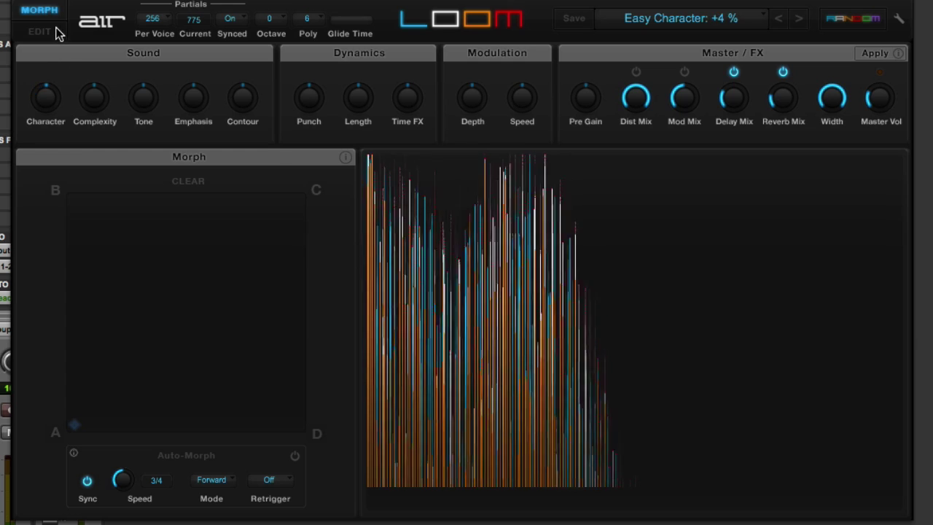
drag(94, 94, 107, 155)
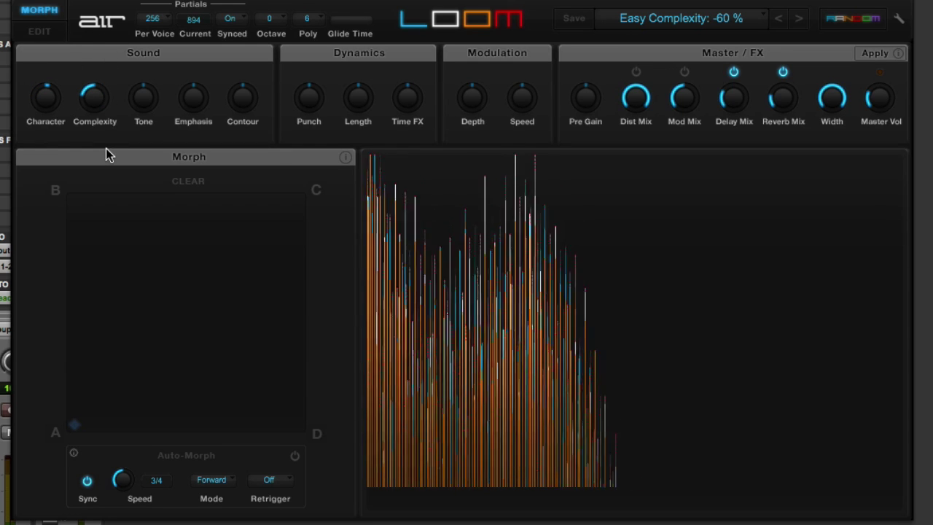
Raise Tone and Emphasis, bring Complexity back to about the centre, and set Character to +19 %.
drag(135, 103, 148, 76)
drag(102, 102, 108, 61)
drag(53, 102, 61, 83)
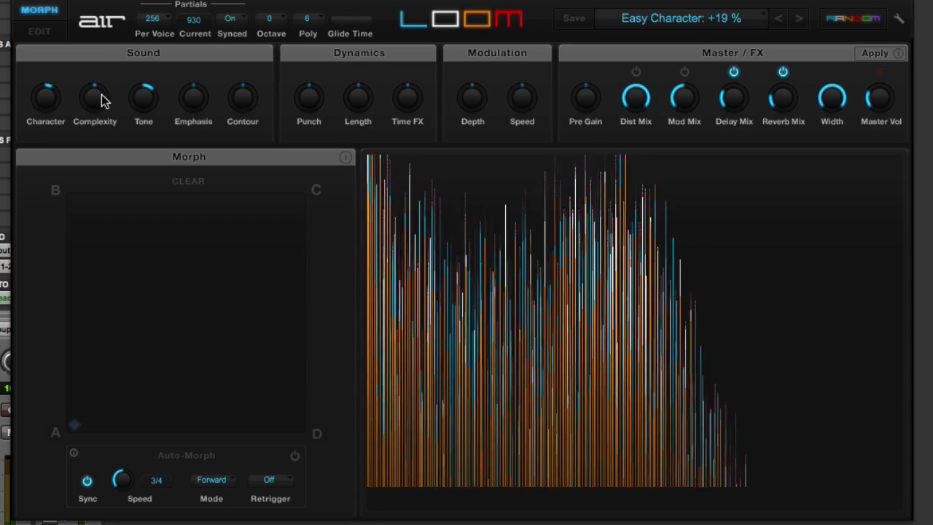
drag(146, 100, 207, 51)
drag(189, 98, 196, 78)
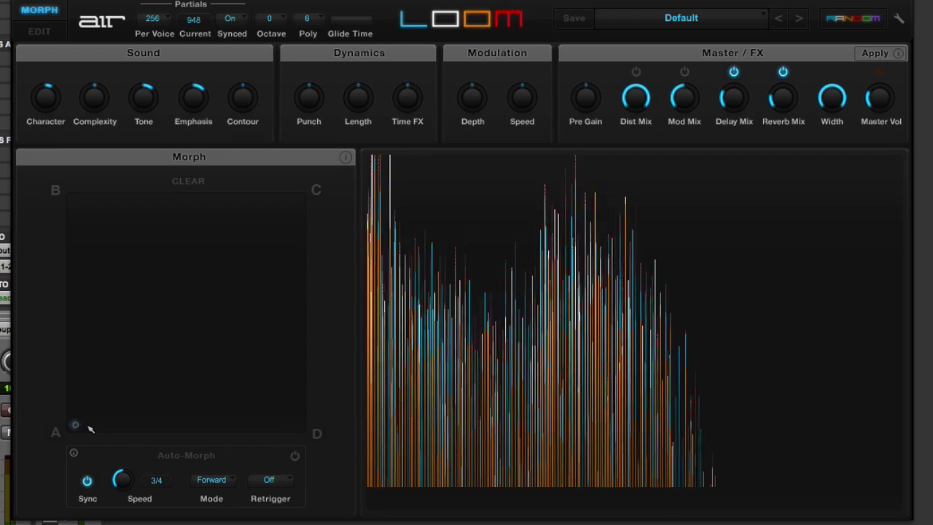
Place the morph target at corner B and store the current sound as state A.
click(74, 203)
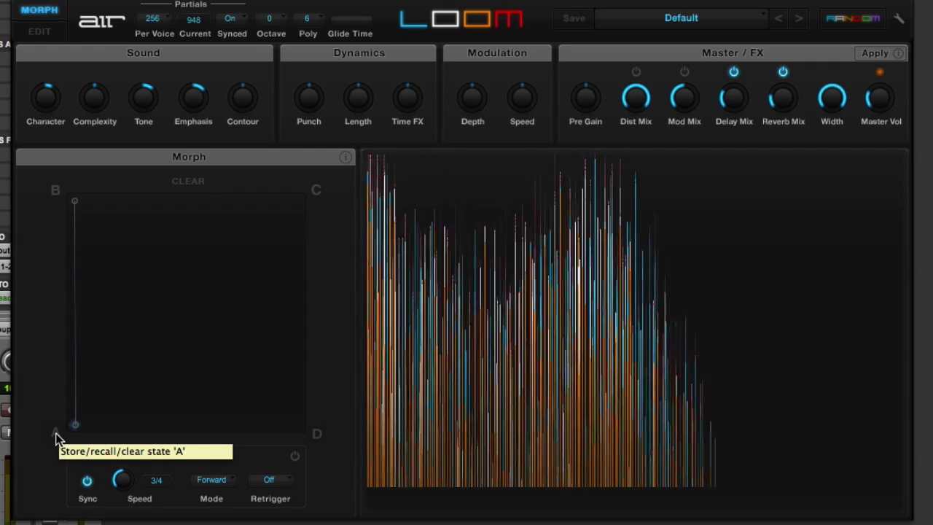
click(56, 435)
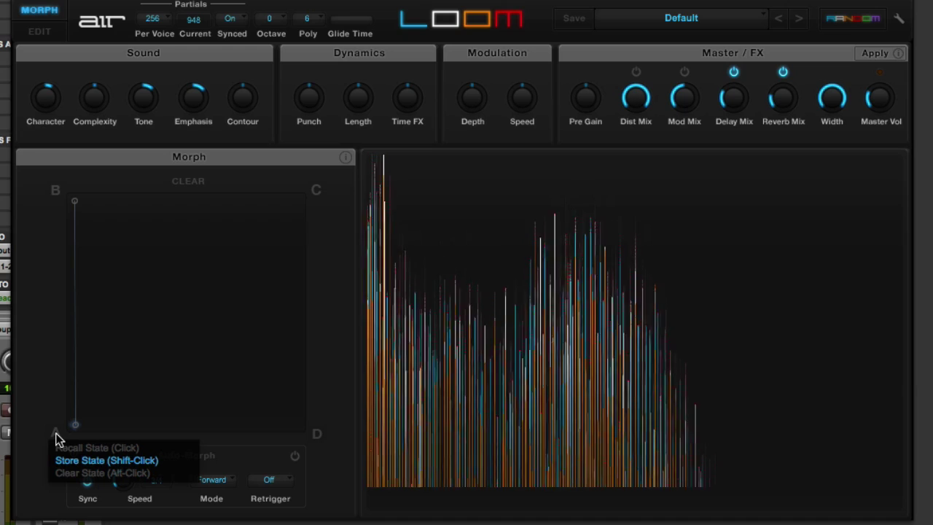
click(81, 461)
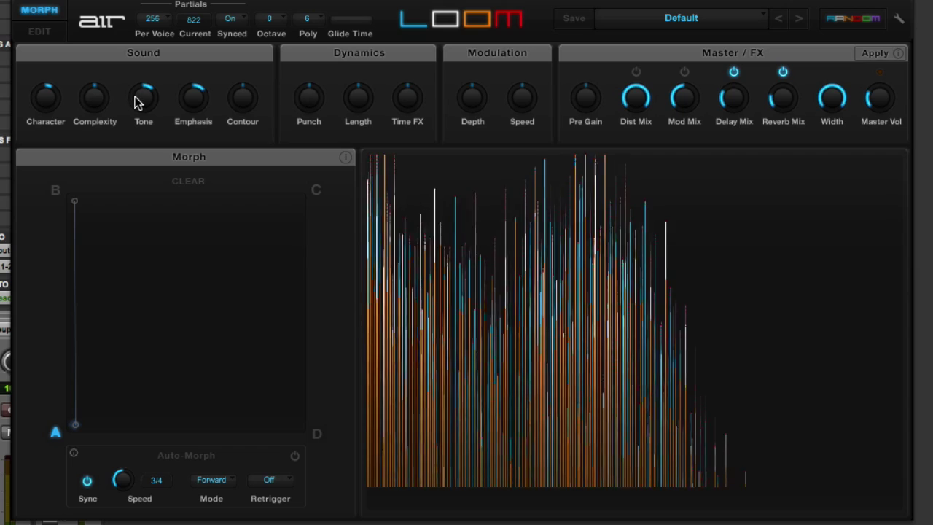
Lower Tone to -27 % and store the current sound as state B of the morph field.
drag(144, 108, 144, 155)
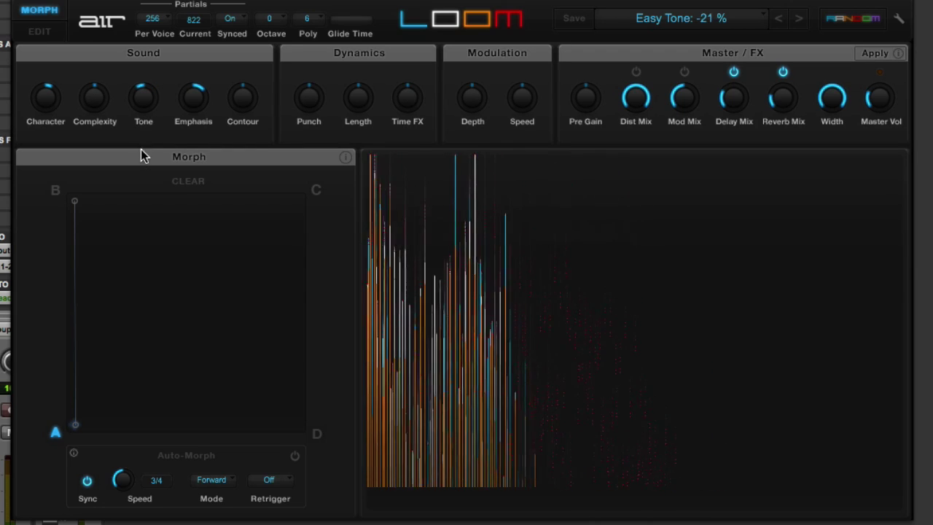
click(57, 194)
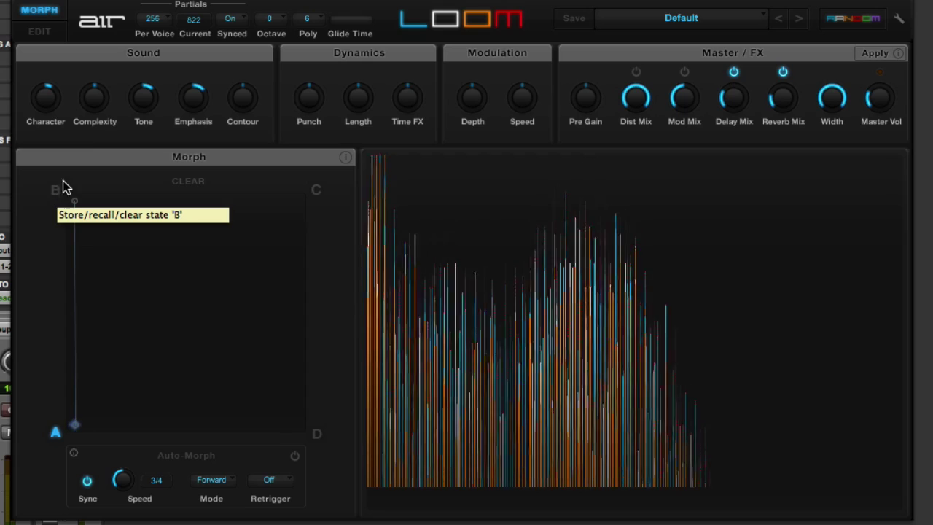
drag(140, 108, 133, 160)
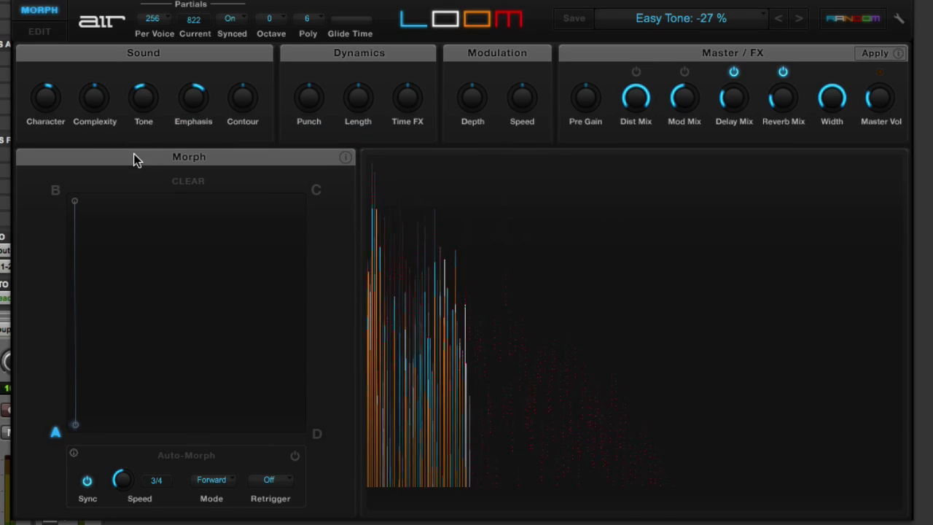
right_click(57, 192)
click(63, 216)
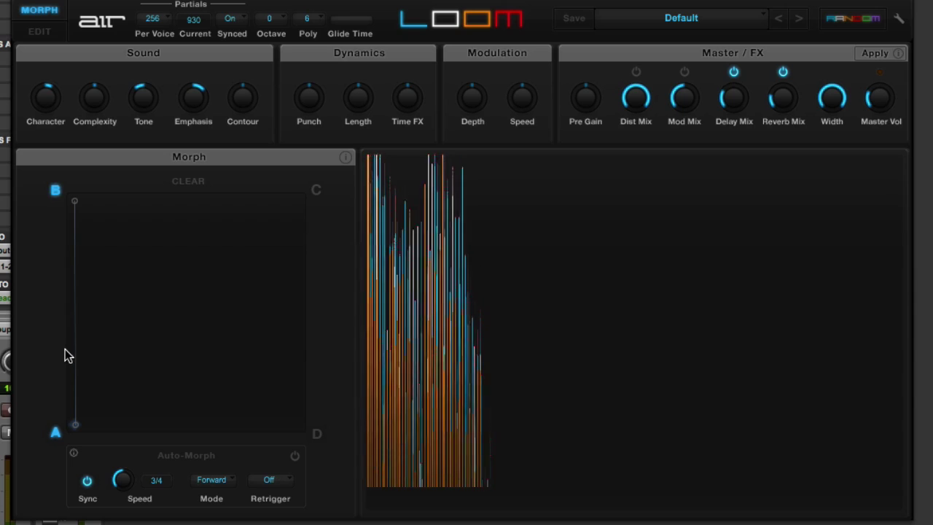
Turn on Auto-Morph and set its mode to Alternating.
click(295, 457)
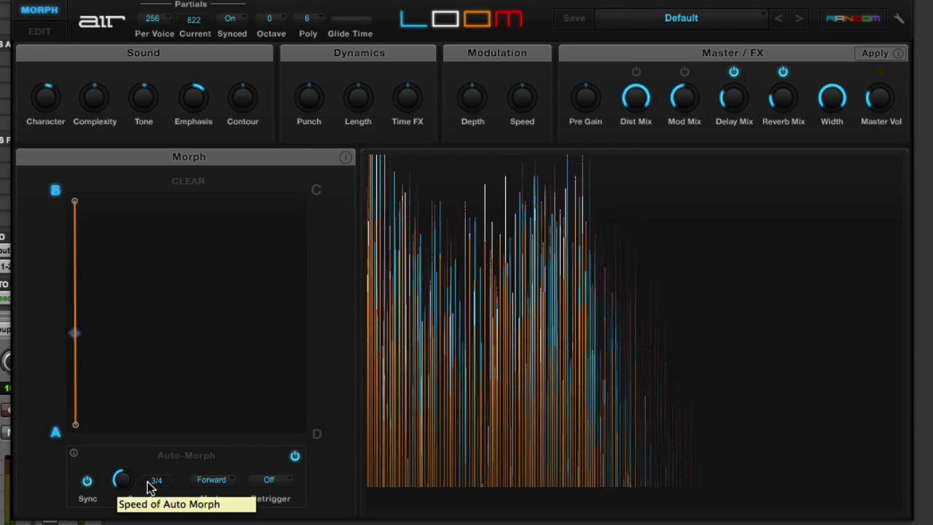
click(211, 479)
click(213, 513)
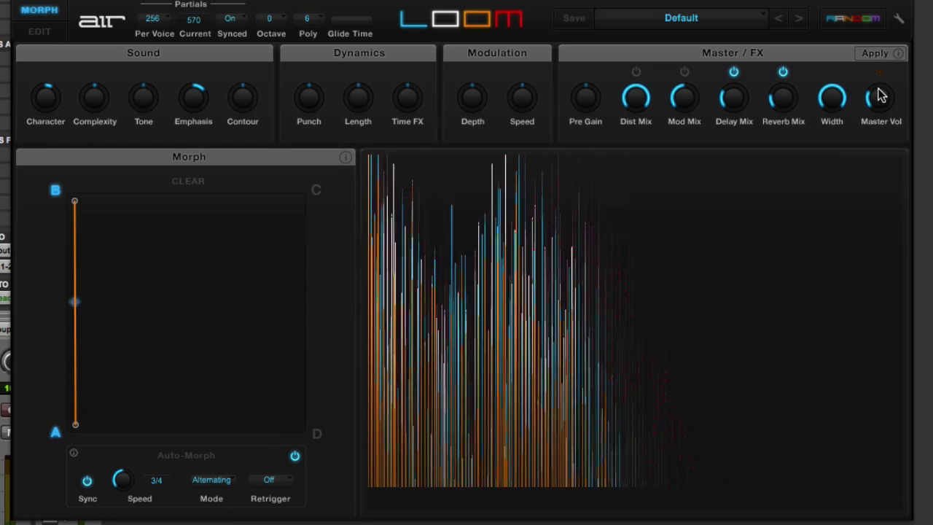
Readjust the master volume and add a third morph path point at the centre of the morph field.
mouse_move(878, 102)
scroll(879, 102, down, 1)
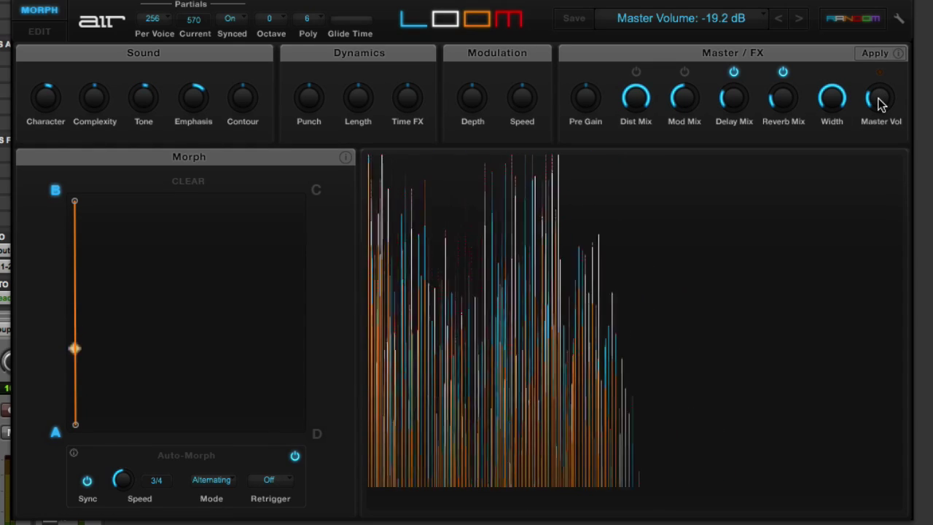
scroll(880, 103, up, 3)
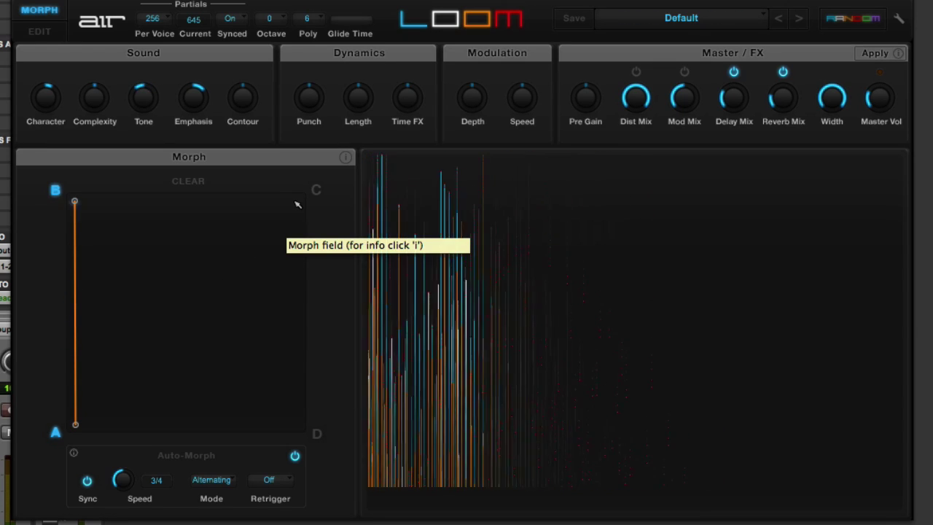
click(187, 313)
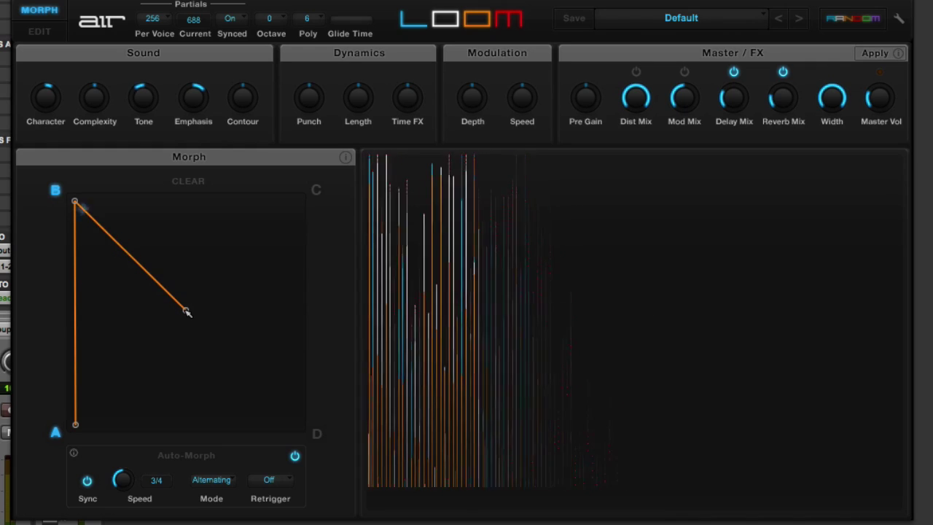
With Auto-Morph switched off, lower Tone to -58 % and store the sound as state C.
click(295, 457)
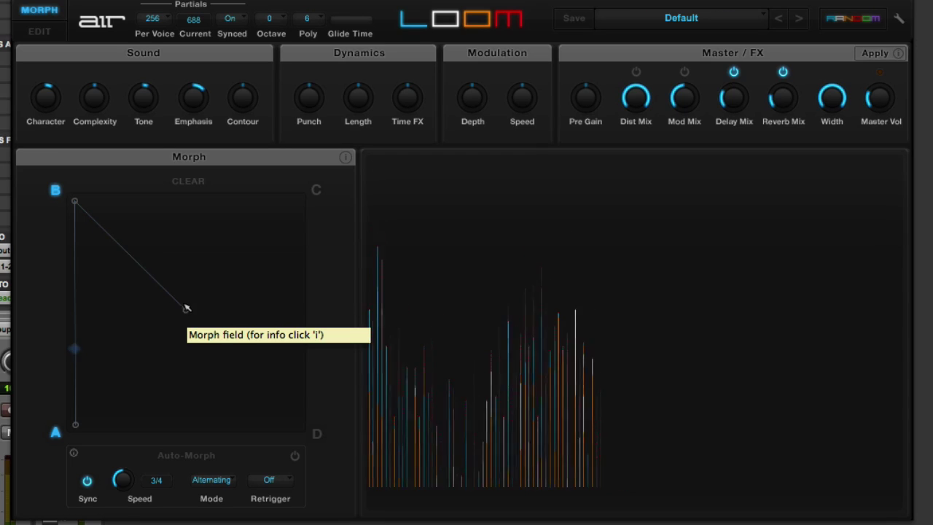
drag(146, 98, 144, 163)
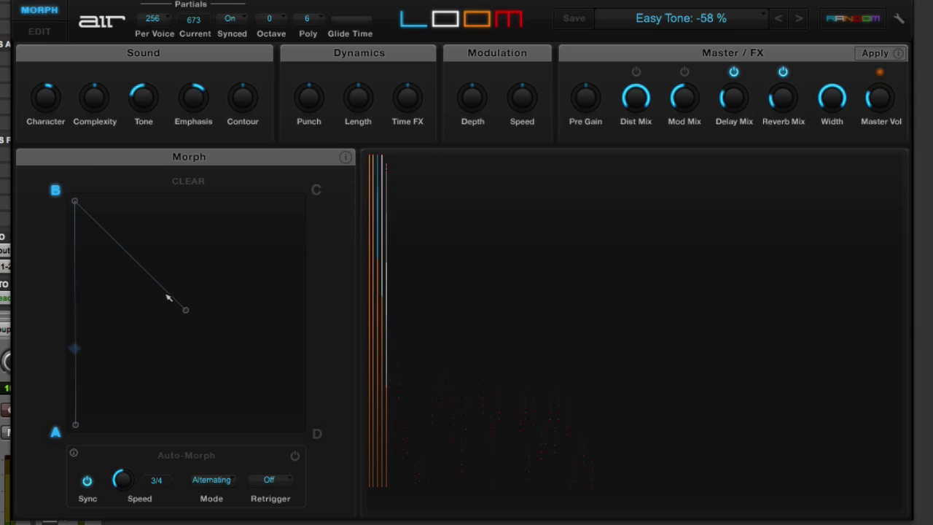
right_click(186, 311)
click(266, 214)
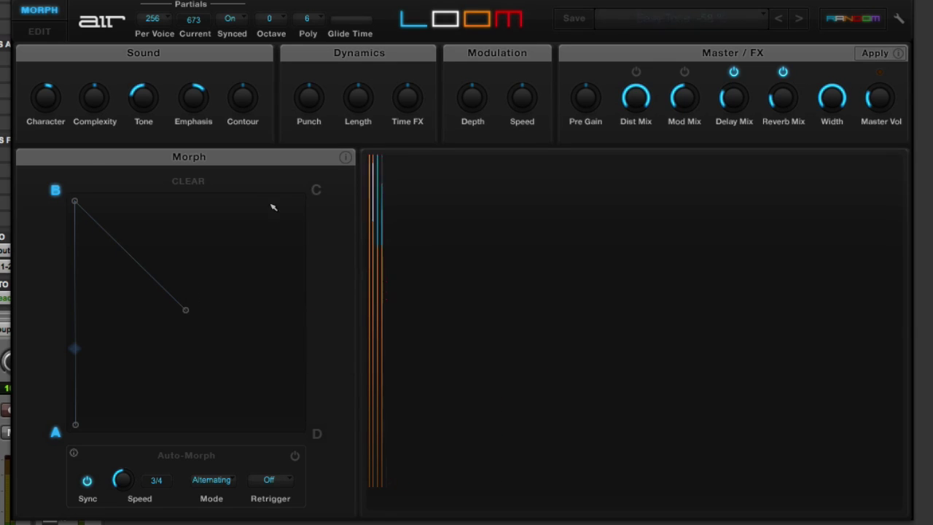
right_click(317, 198)
click(323, 214)
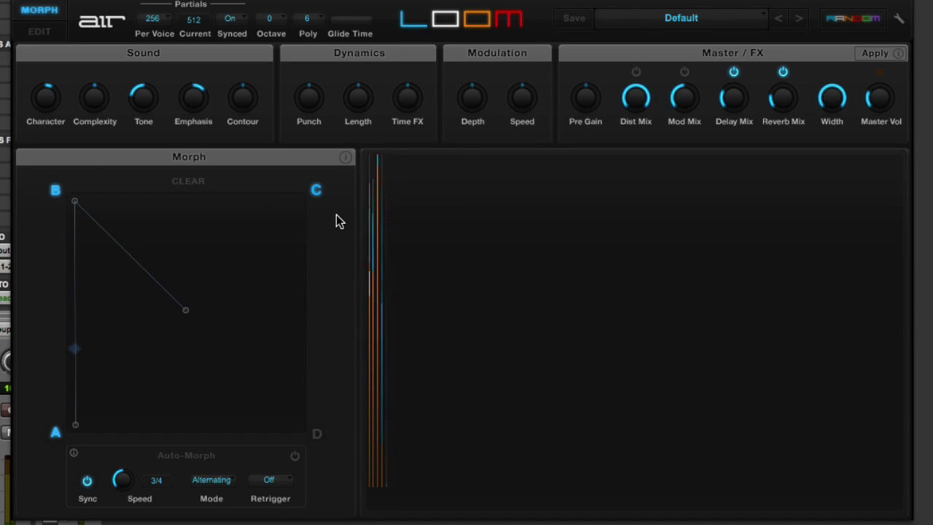
Turn Auto-Morph back on and move the path's central end point to corner C.
click(296, 458)
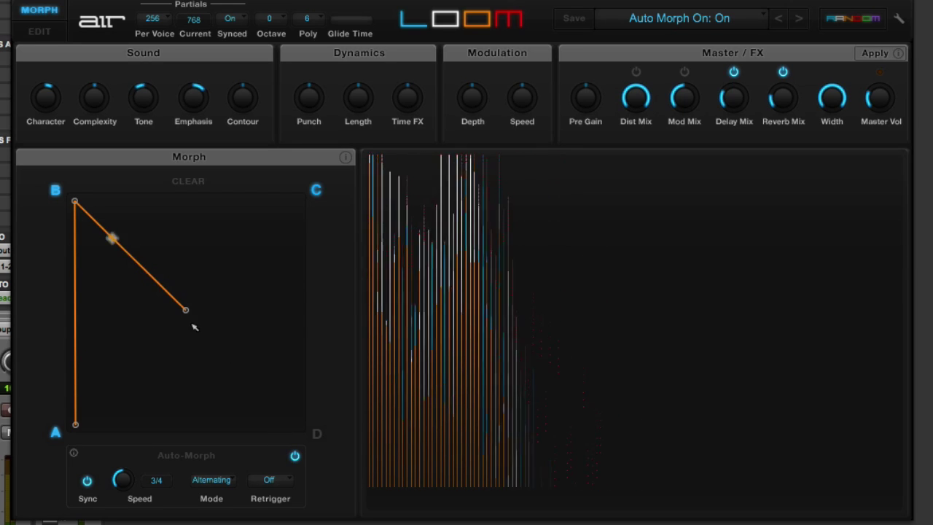
drag(188, 312, 326, 191)
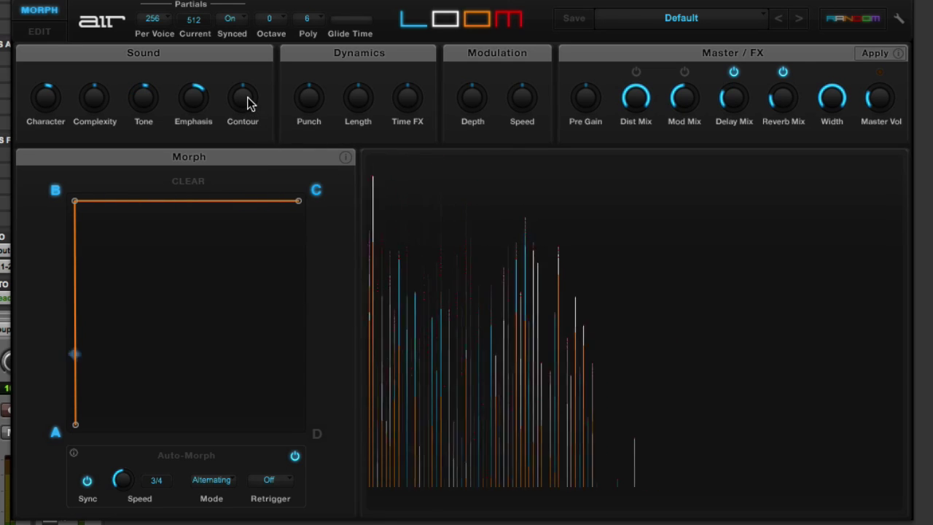
With Auto-Morph off, raise Contour, set Reverb Mix to 51 %, and store the sound as state C again.
click(294, 455)
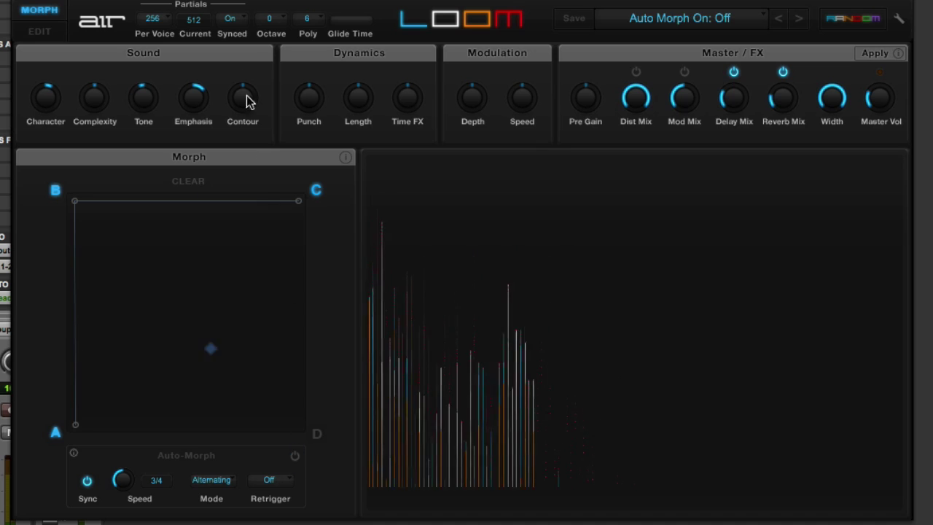
drag(243, 100, 309, 102)
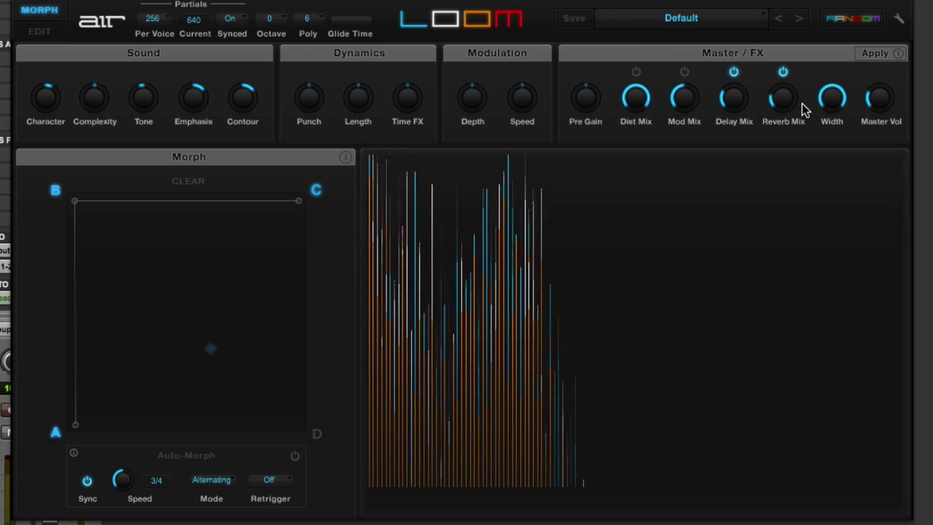
drag(782, 102, 794, 43)
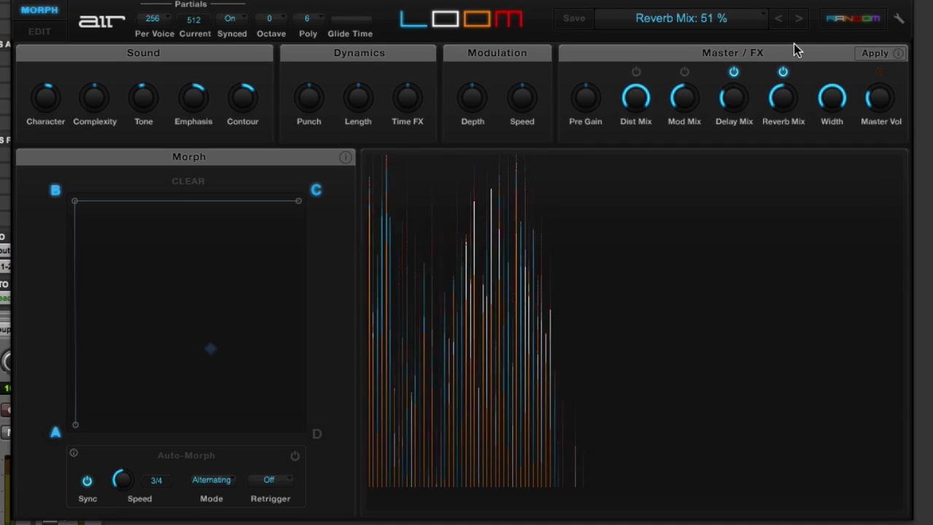
right_click(317, 189)
click(355, 215)
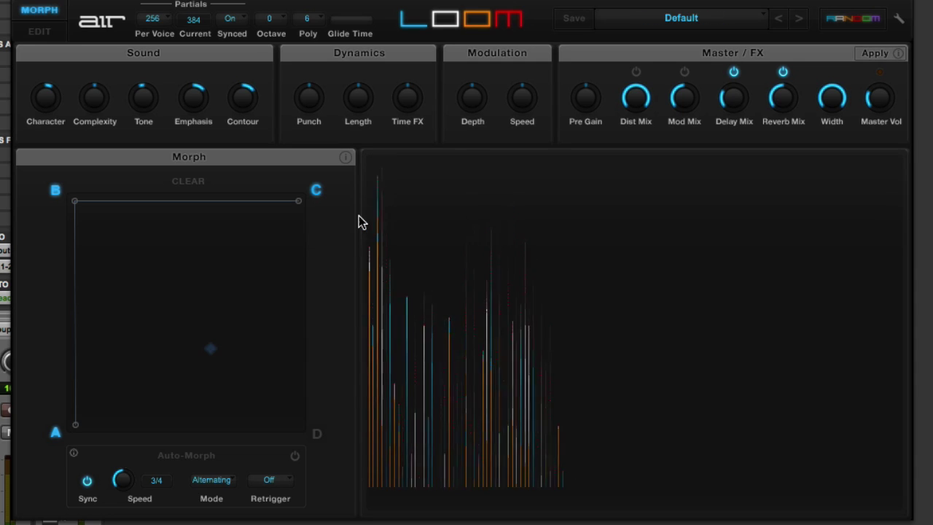
Restart Auto-Morph along the A-B-C path and lower the master volume slightly.
click(295, 457)
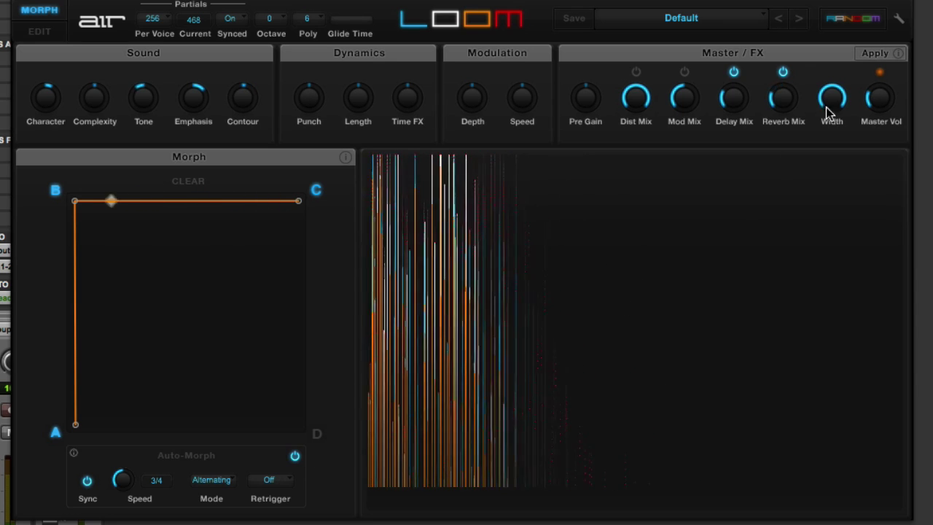
drag(878, 105, 879, 130)
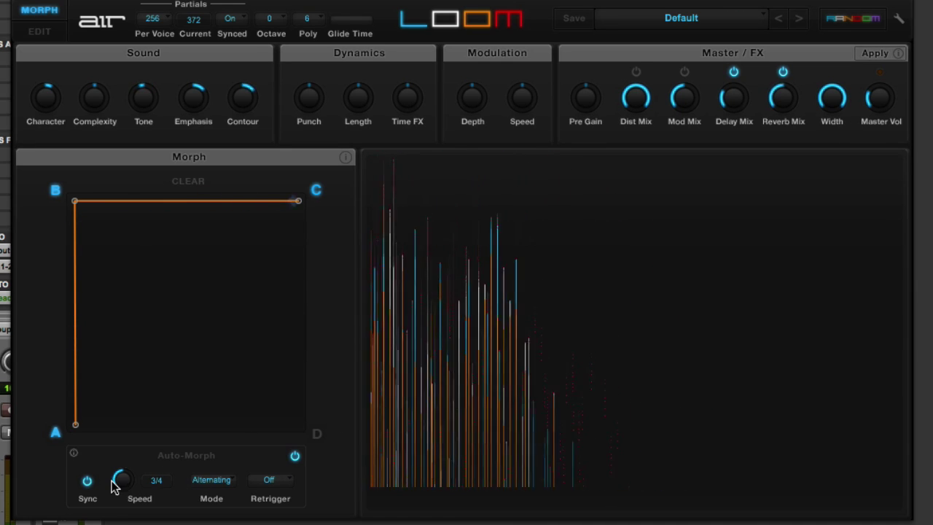
Try the Auto-Morph speed at 3 Bars, turn off its Sync, and set the speed to 85.
drag(121, 490, 123, 506)
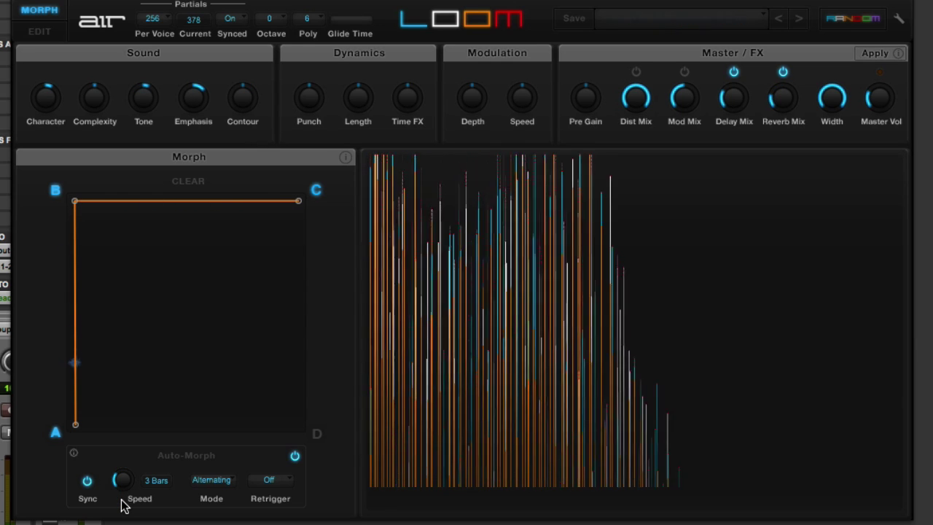
click(87, 483)
mouse_move(125, 487)
mouse_down()
mouse_move(155, 366)
mouse_move(150, 389)
mouse_up()
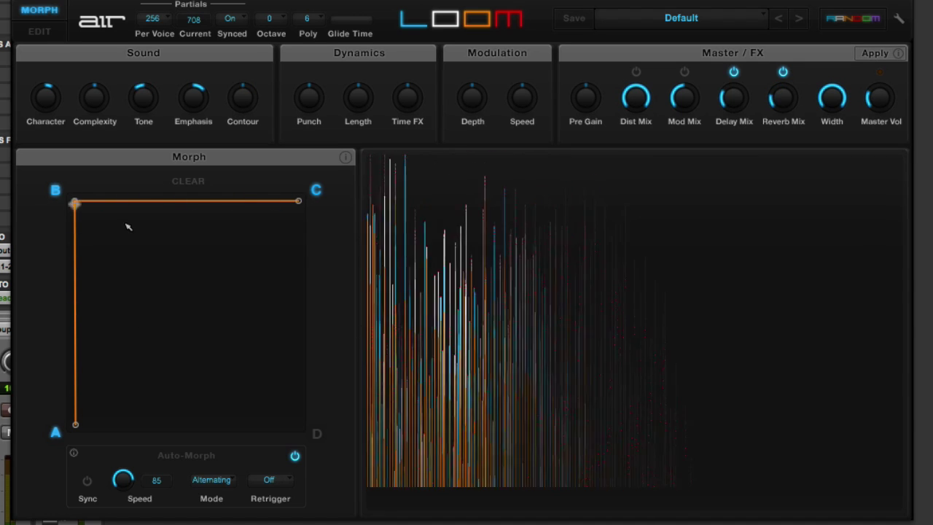
Return to the Edit page and load the preset 01 Mad Fred from the 01 Meet Loom category.
click(49, 33)
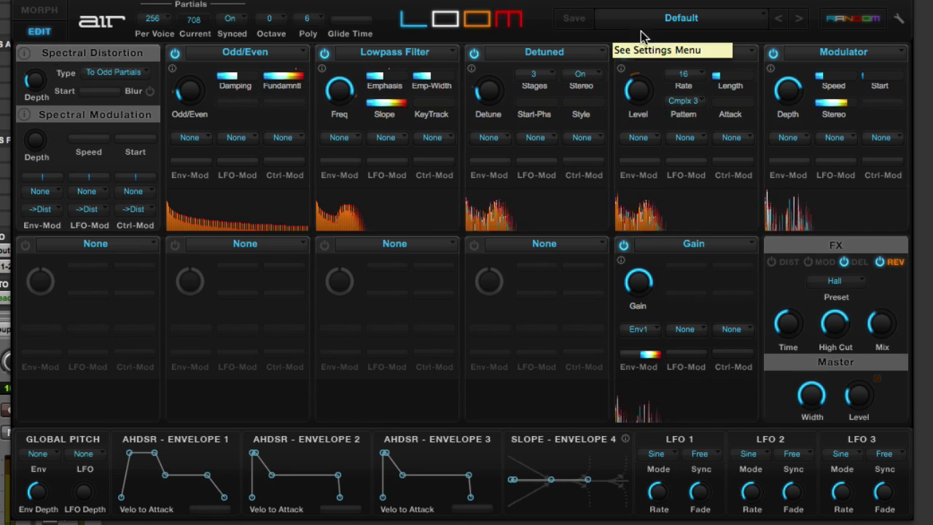
click(664, 23)
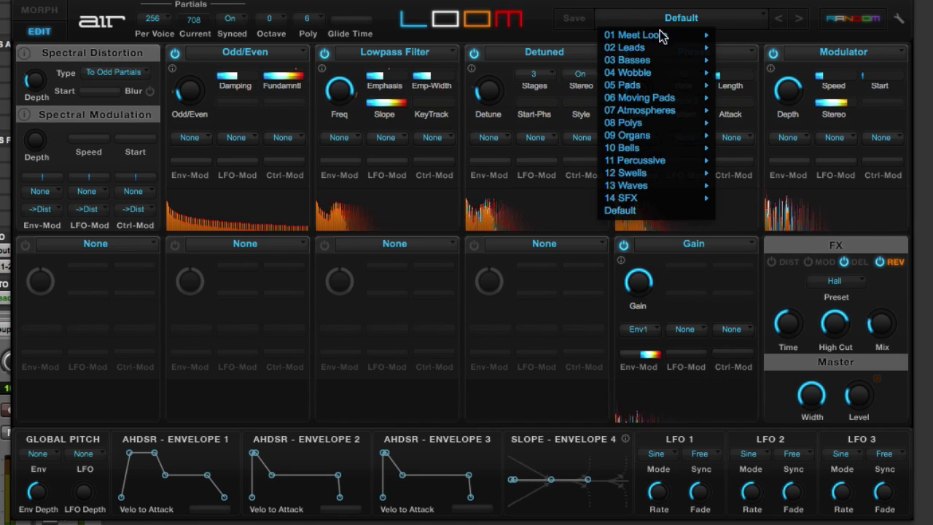
mouse_move(662, 37)
click(745, 37)
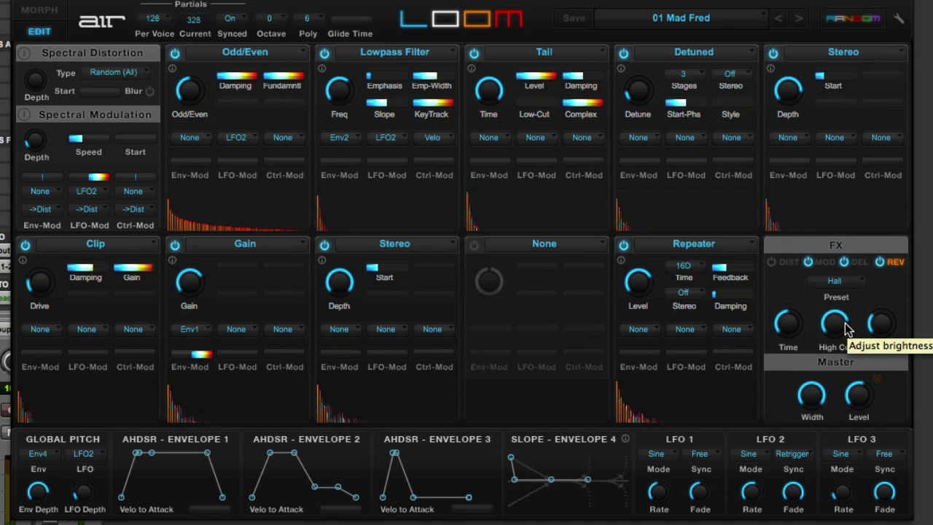
Step through the following presets, 02 Wobble 1 and 03 Almost Pure, to load 04 Emotion Matters.
click(798, 20)
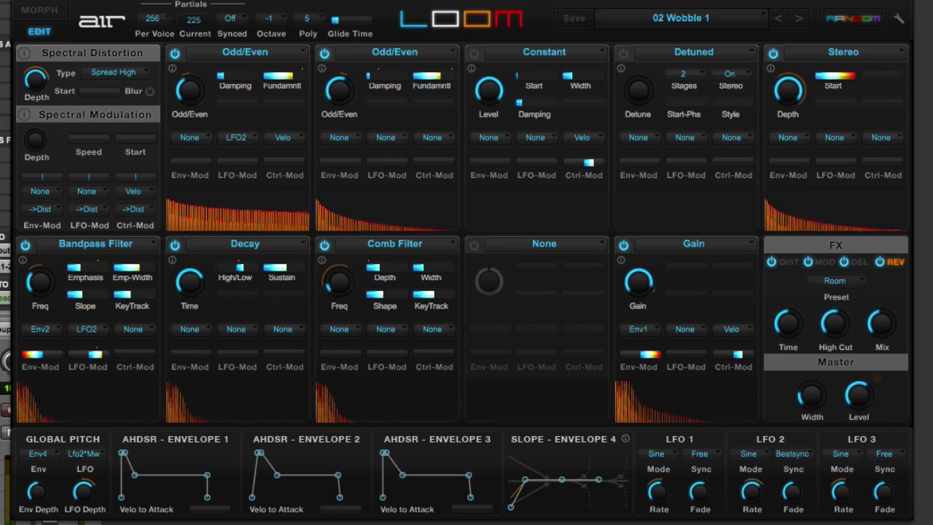
click(797, 26)
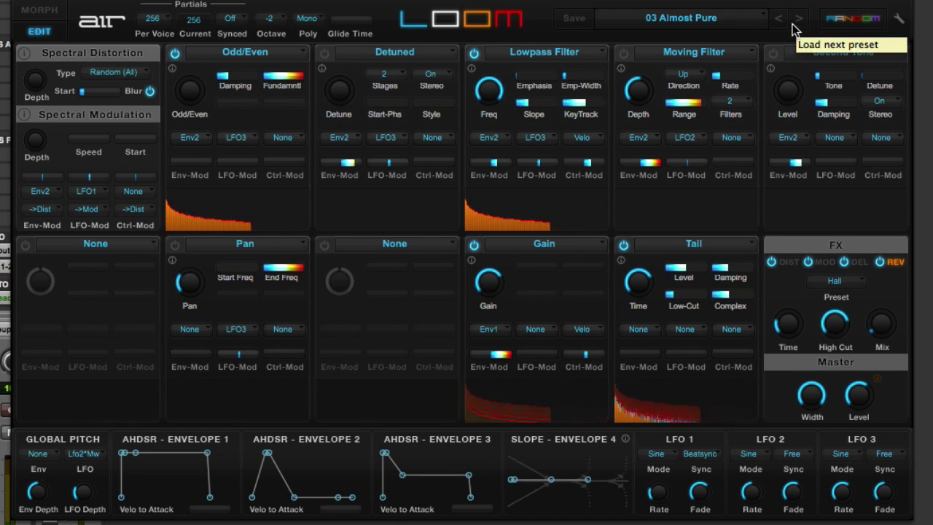
click(797, 21)
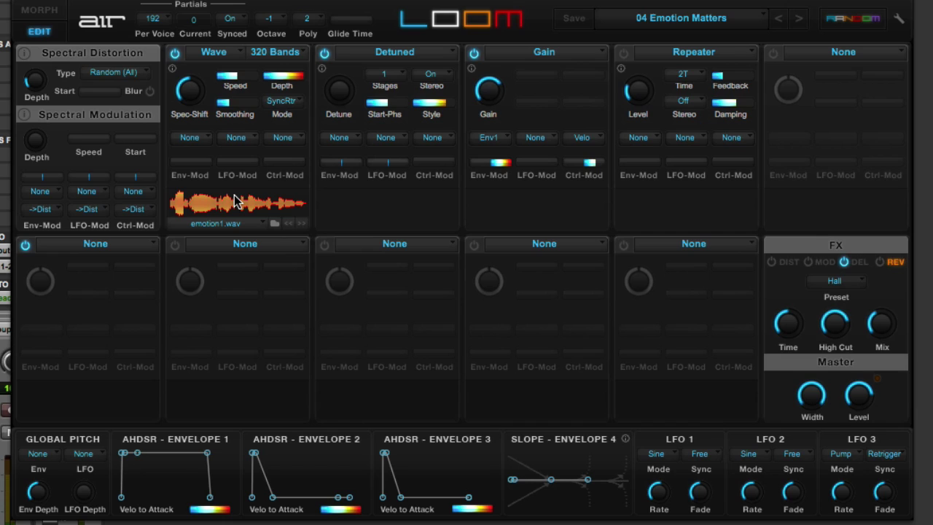
Try the Wave module's Spec-Shift at 0 % and 98 % with the Detuned module temporarily switched off.
click(324, 54)
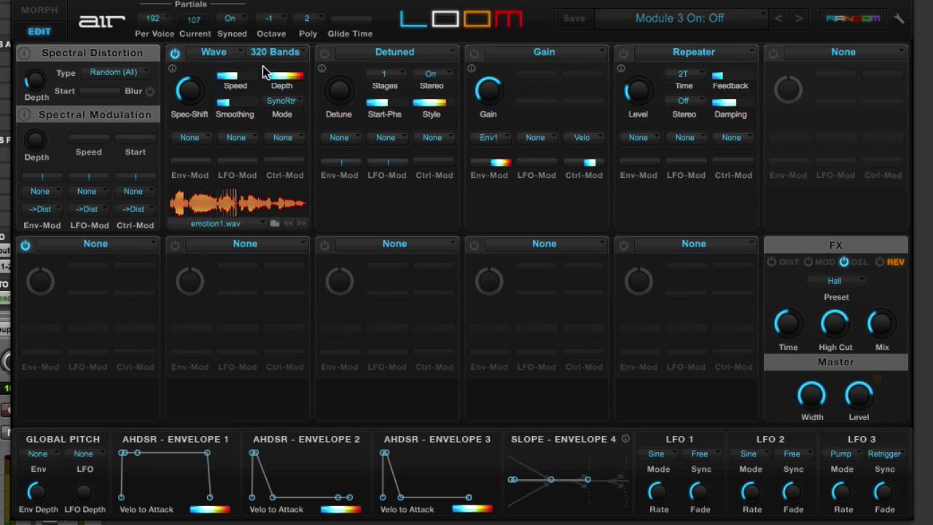
drag(188, 89, 186, 200)
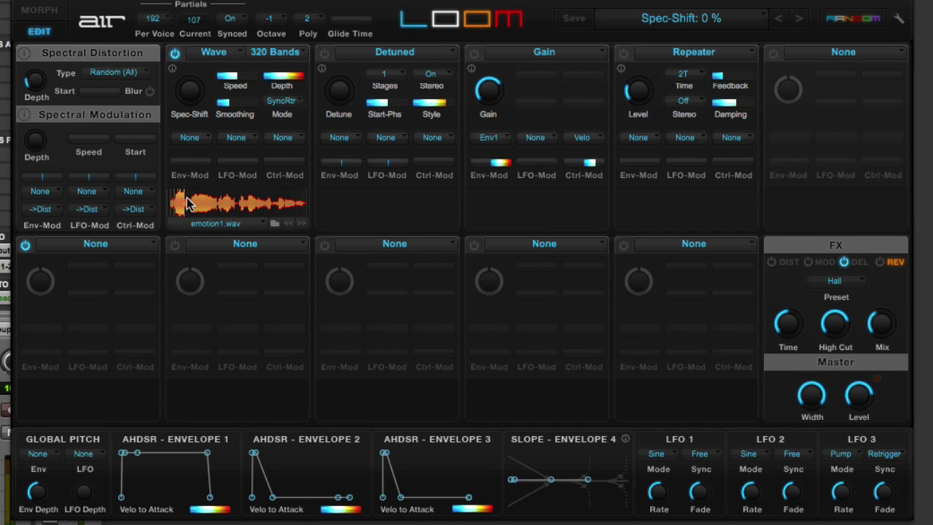
drag(197, 124, 219, 9)
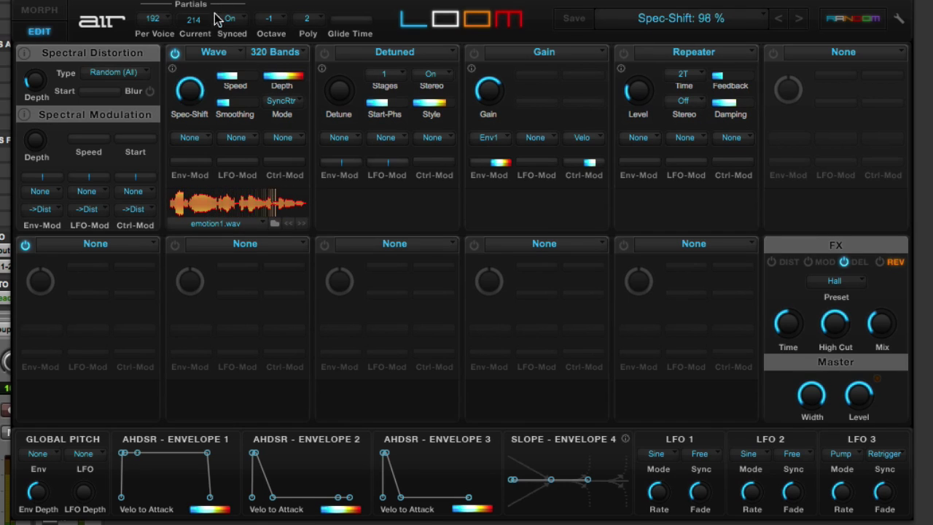
click(325, 56)
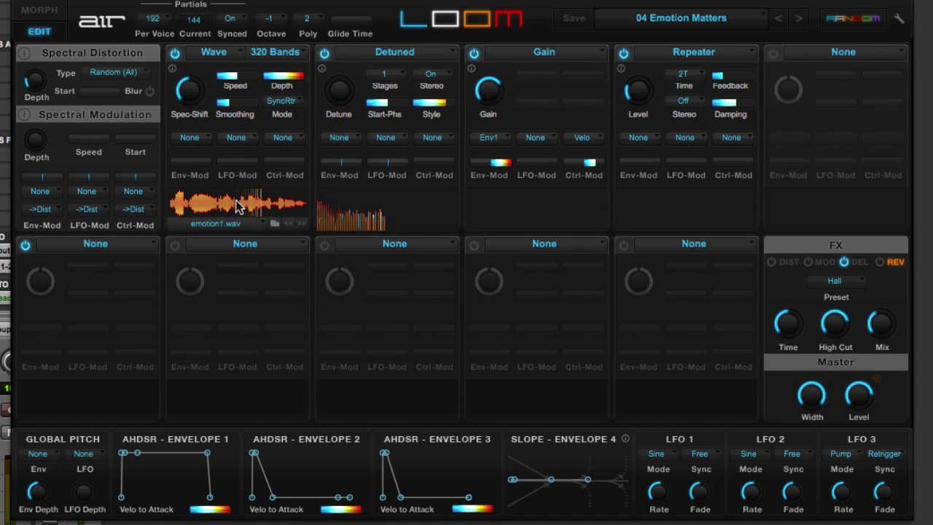
Load Acoustic Drum Kit Groove 01.aiff from the Apple Loops Drums folder into the Wave module.
click(274, 224)
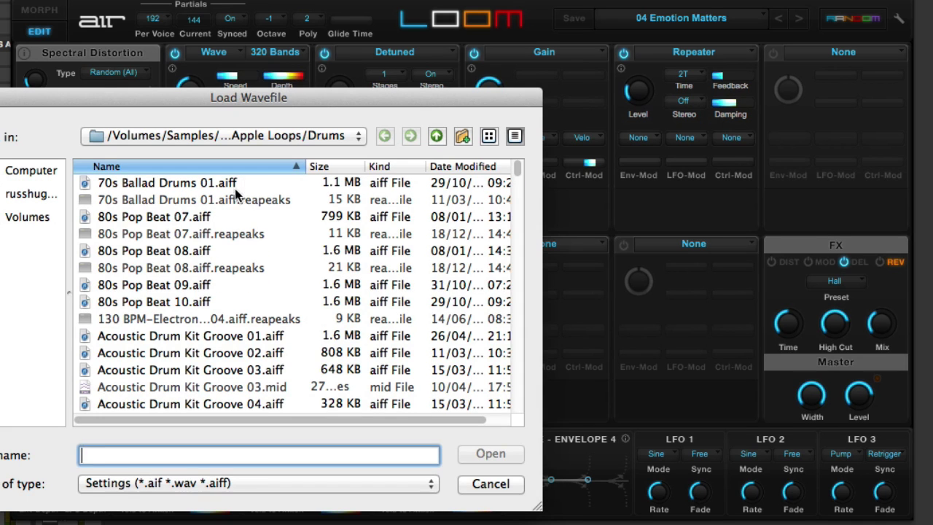
click(197, 336)
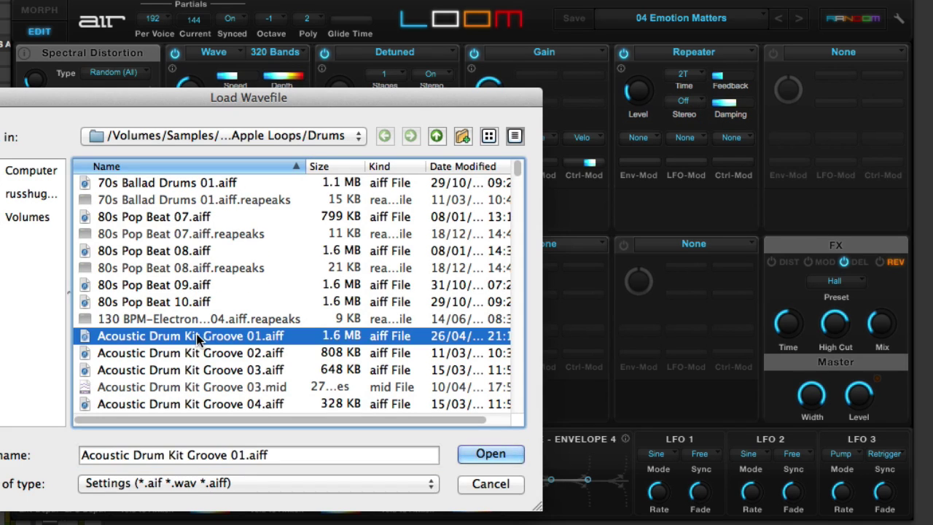
click(479, 454)
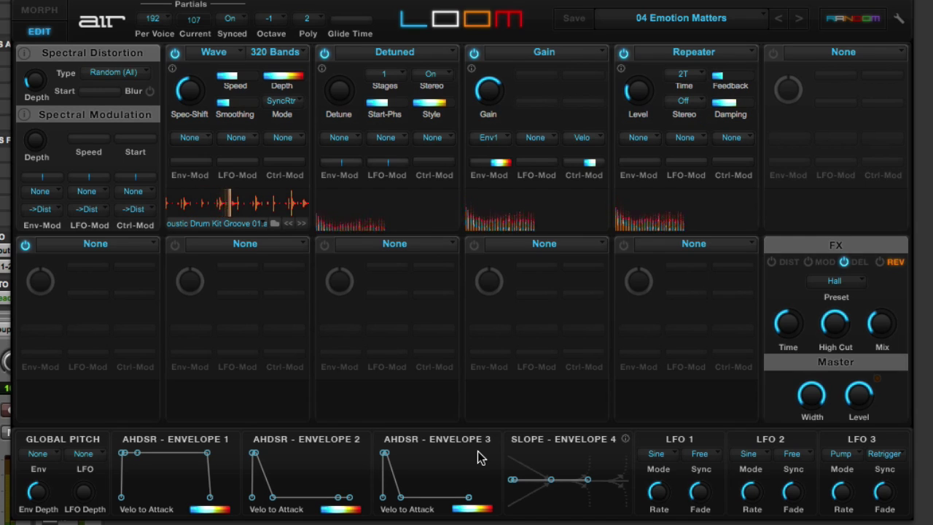
Set the Wave module to 5 Bands with Depth at 100 %, Smoothing at 57 % and Spec-Shift at 37 %.
click(304, 59)
click(290, 66)
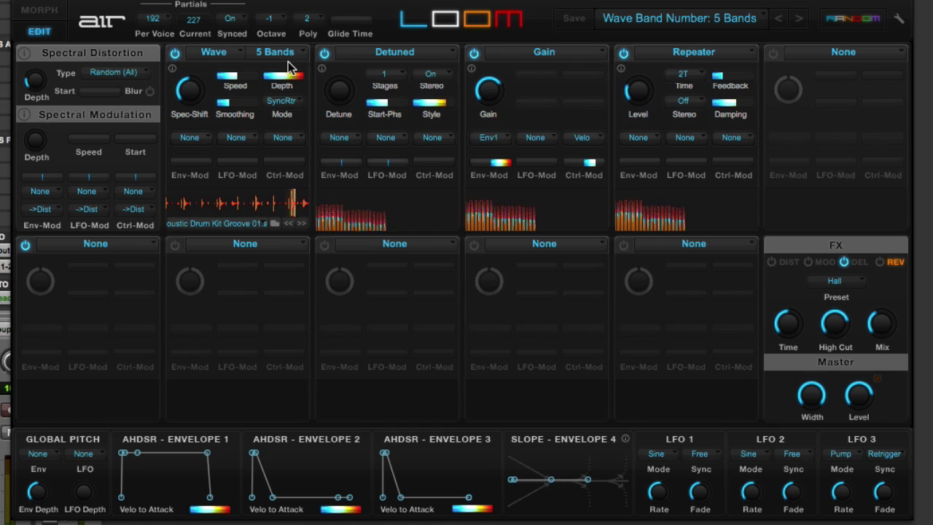
drag(283, 78, 308, 83)
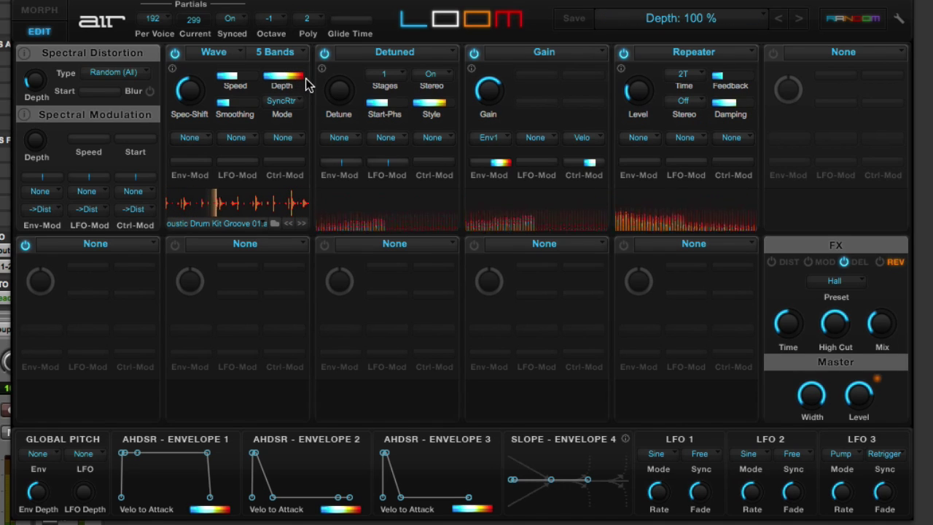
drag(234, 87, 239, 108)
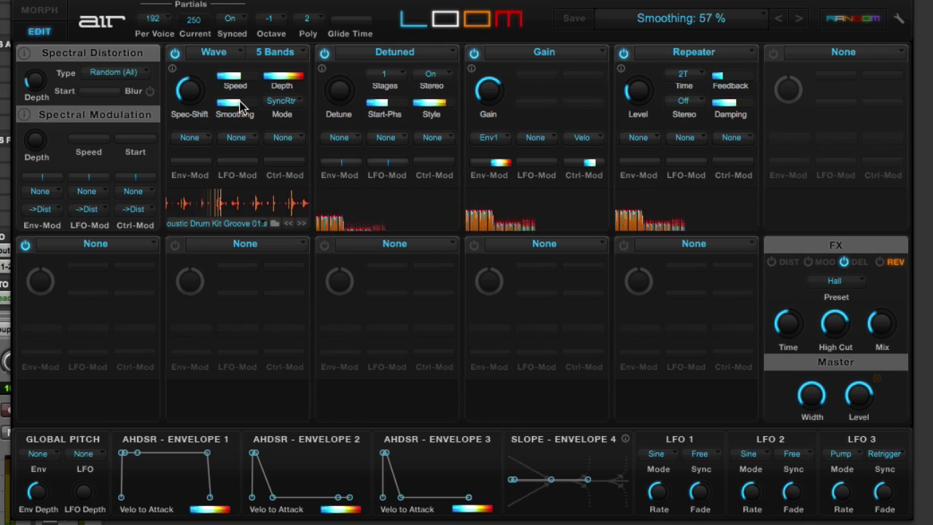
drag(191, 90, 200, 114)
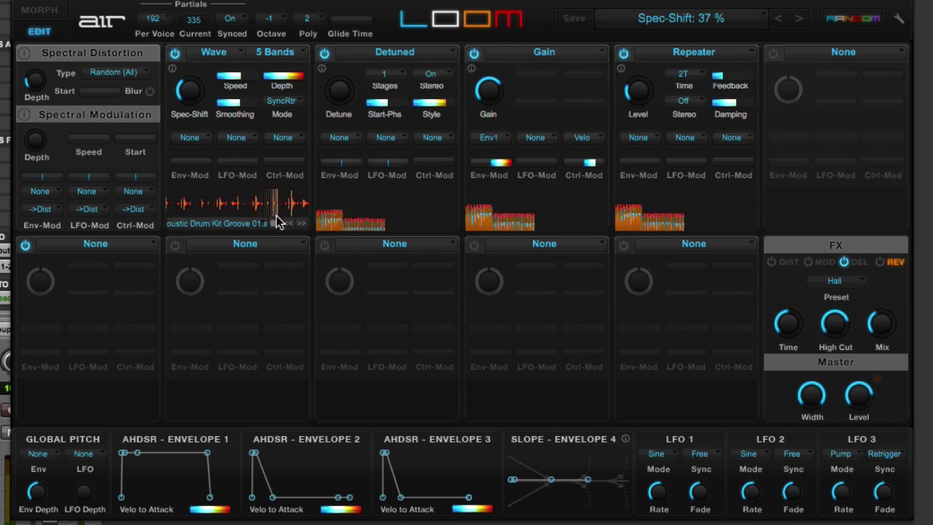
Reopen the Wave module's file browser and go to the Bass folder of the Apple Loops.
click(277, 223)
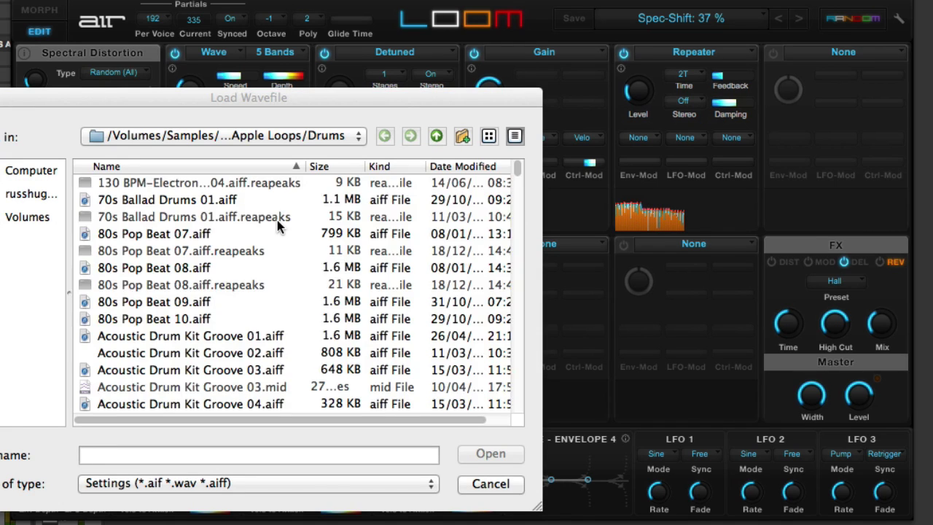
click(436, 136)
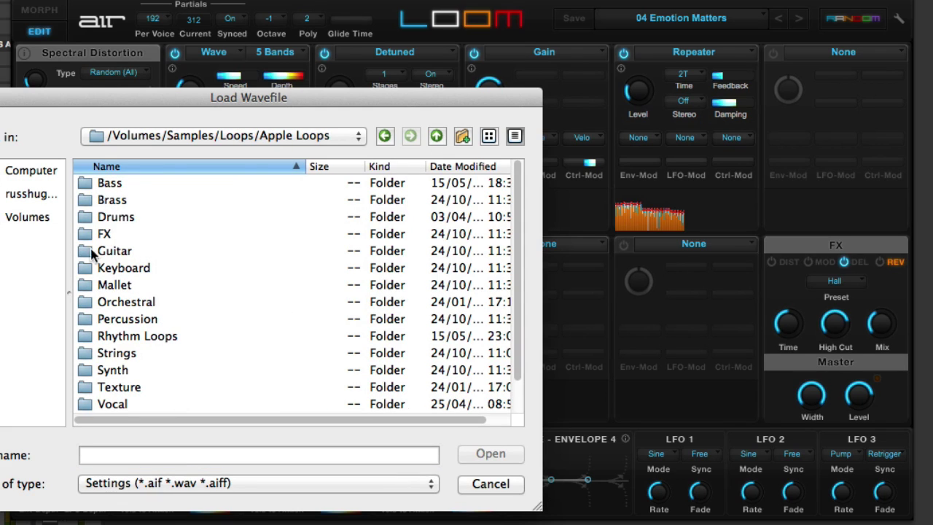
double_click(90, 188)
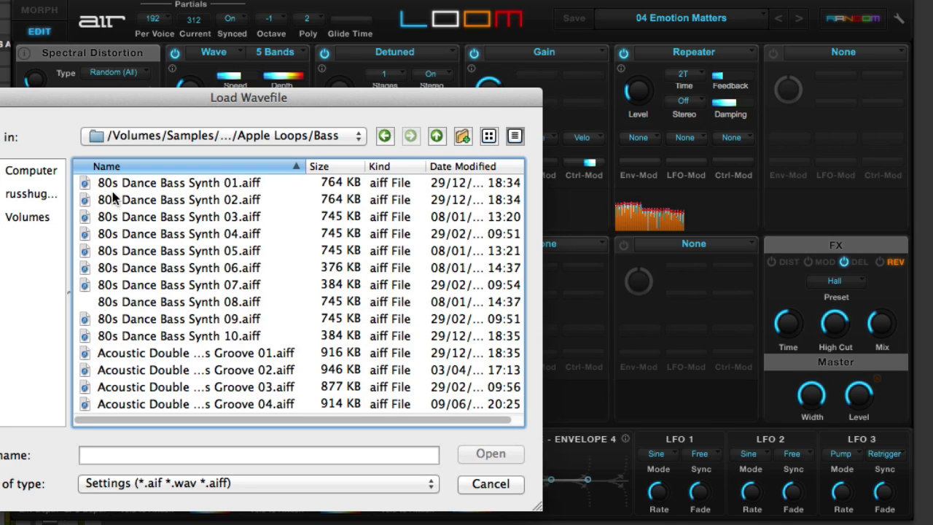
Browse the bass loops and load Bass for Phazo.aiff into the Wave module.
click(141, 182)
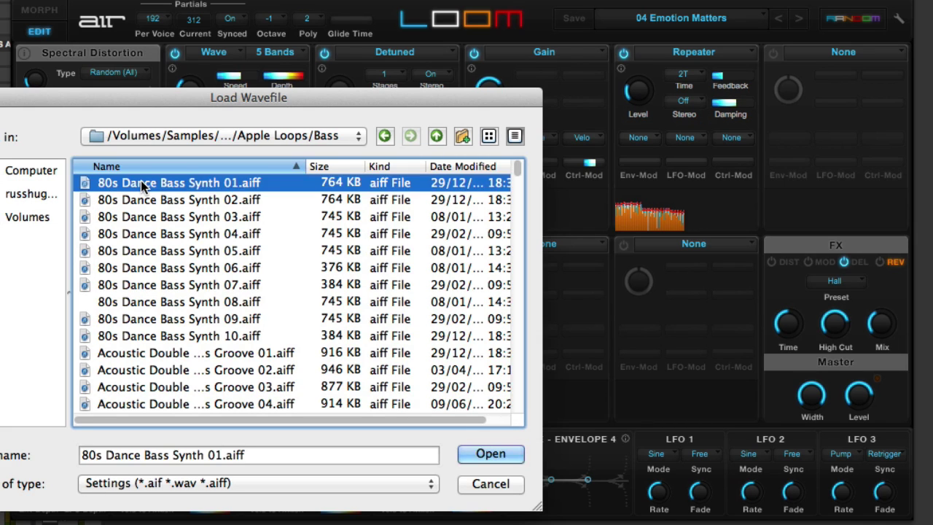
click(143, 200)
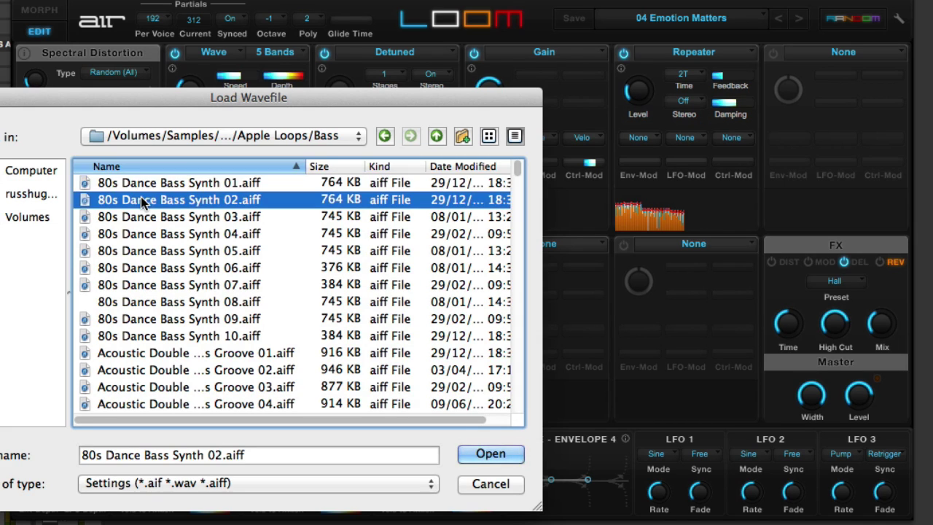
click(135, 337)
click(138, 268)
scroll(139, 284, down, 15)
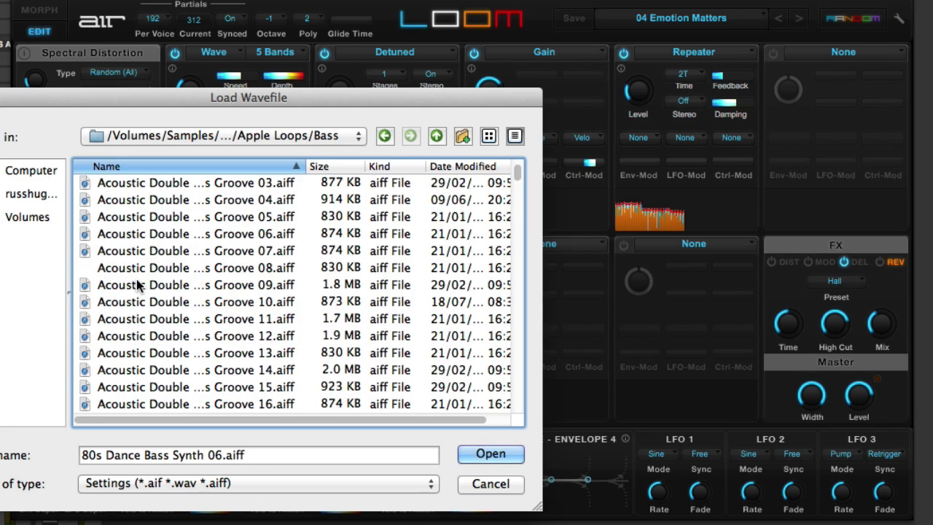
scroll(137, 284, down, 1)
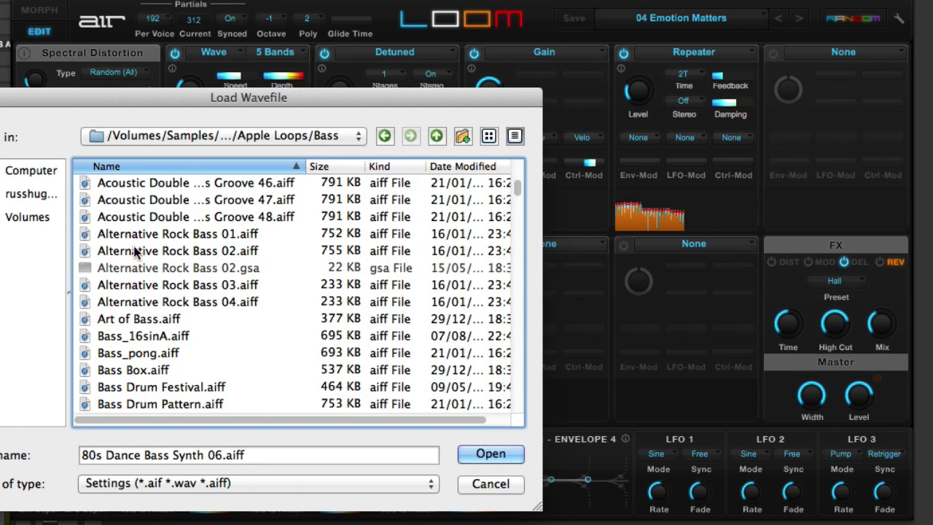
scroll(141, 331, down, 5)
scroll(140, 332, down, 1)
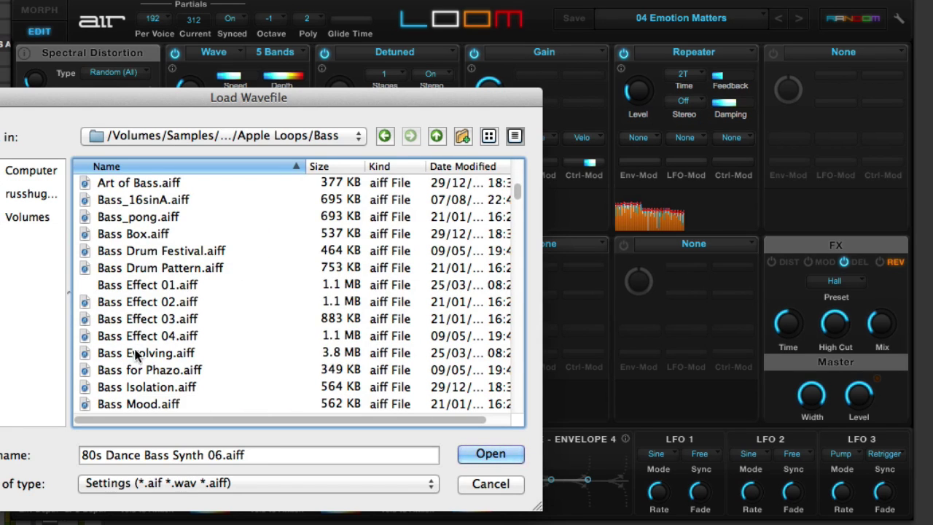
click(128, 370)
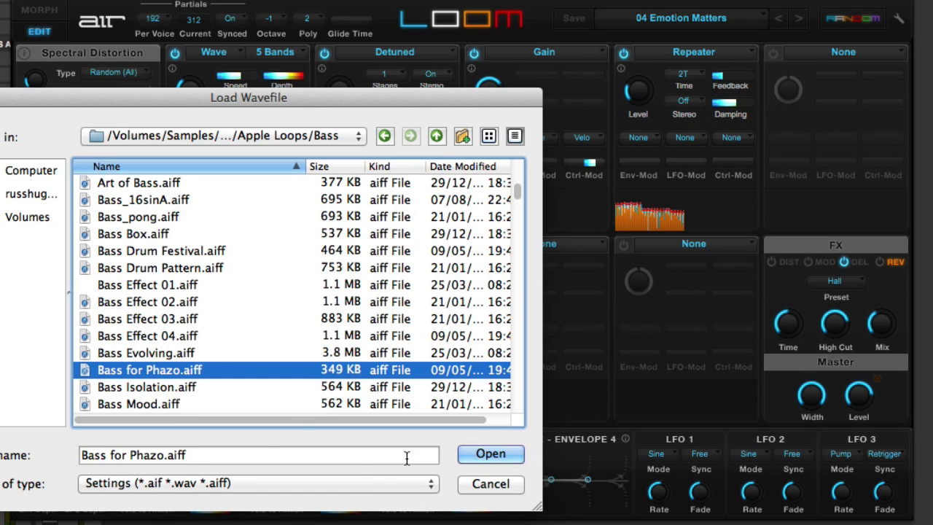
click(471, 455)
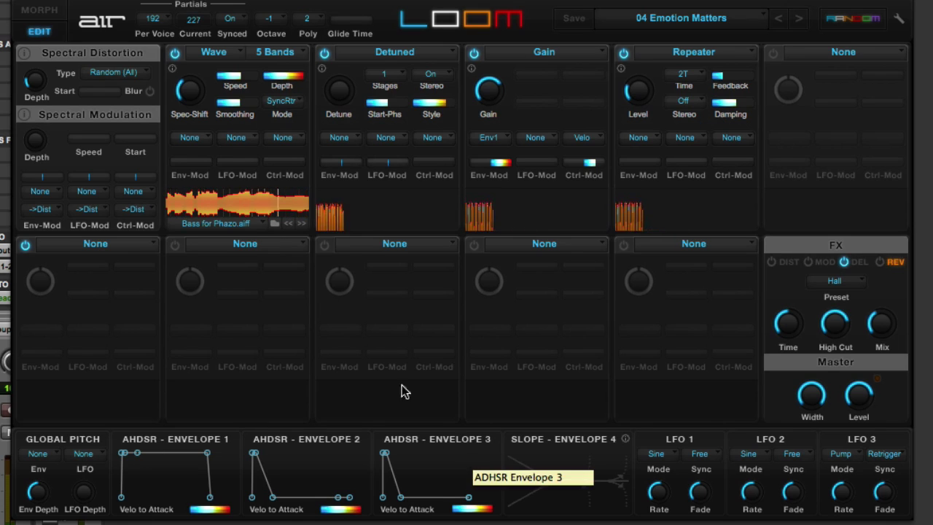
Set the Wave module's playback mode to OneShot and its band number to 320 Bands.
click(283, 102)
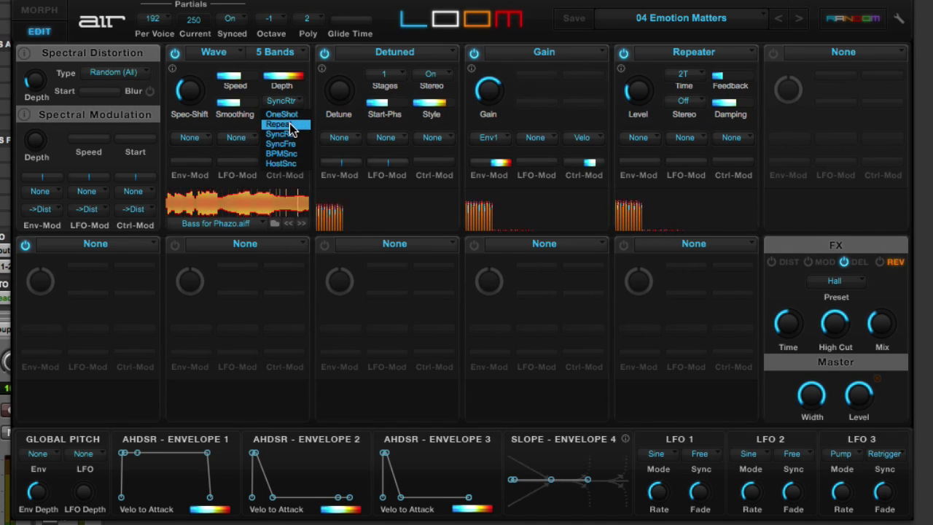
click(292, 114)
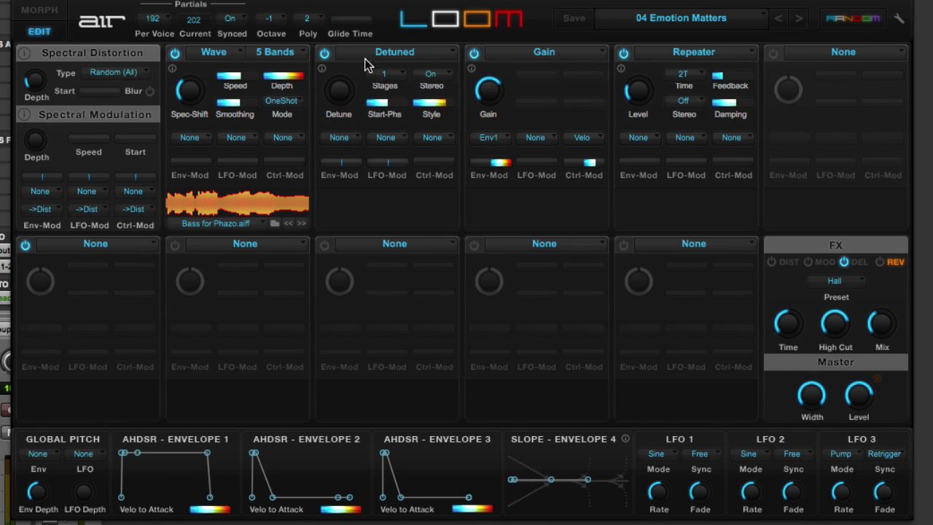
click(297, 53)
click(295, 115)
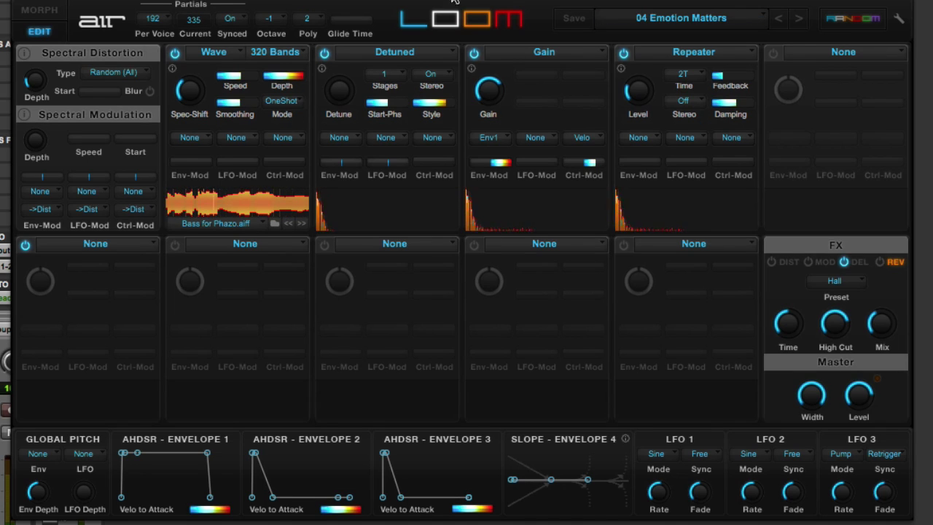
Step through the presets 05 Pulsar and 06 Big Scene to load 07 Slapback.
click(800, 20)
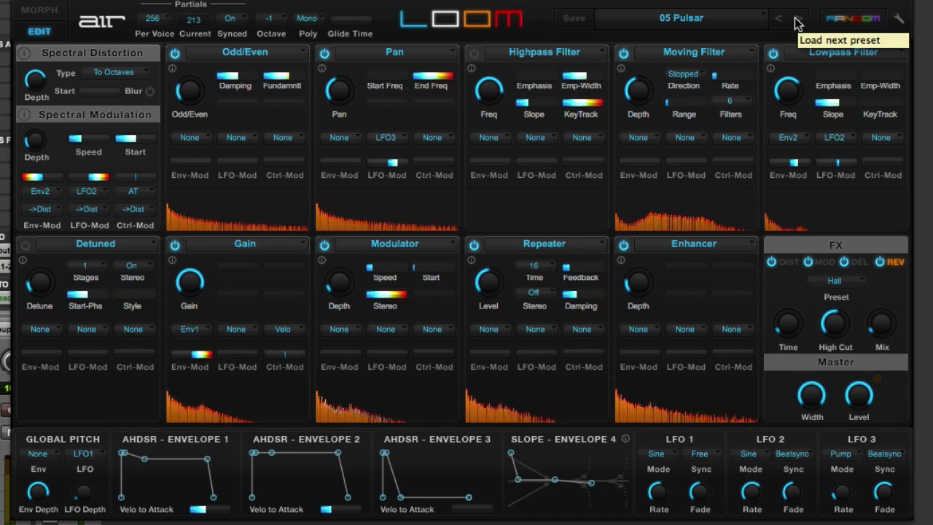
click(800, 21)
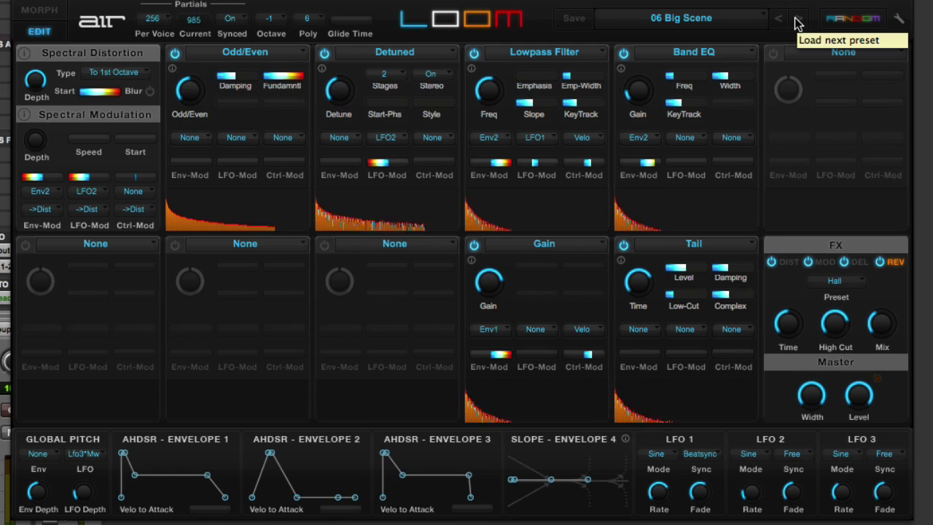
click(798, 23)
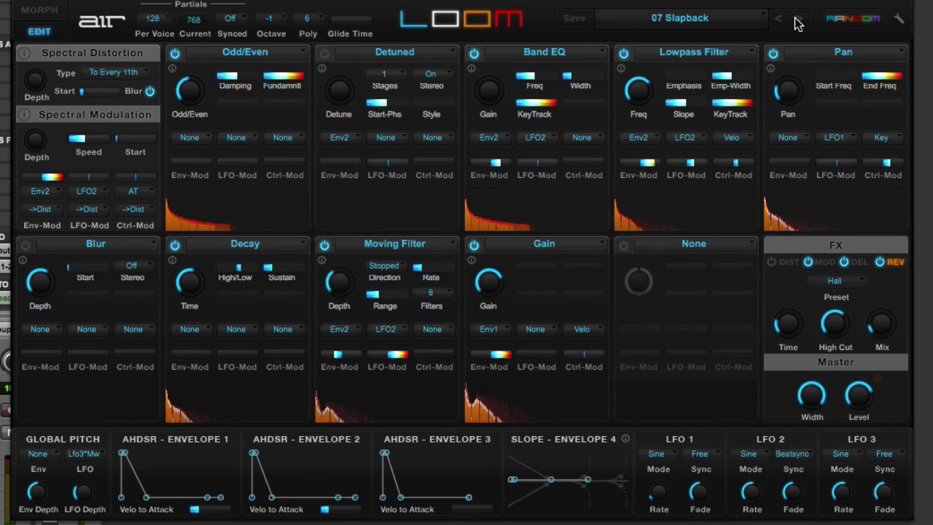
Load Analog Bass from the 03 Basses category and step through Animator Bass-RD and Antacid to Bent.
click(711, 22)
mouse_move(678, 64)
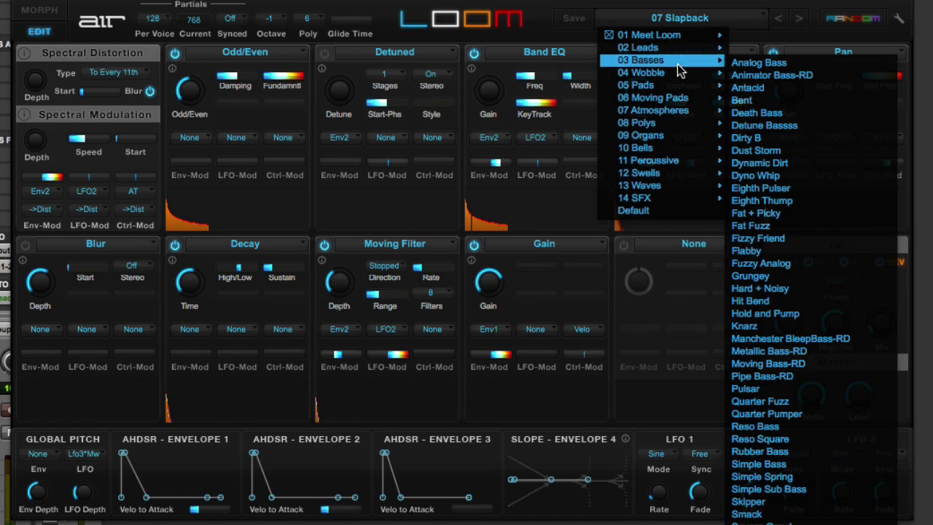
click(740, 63)
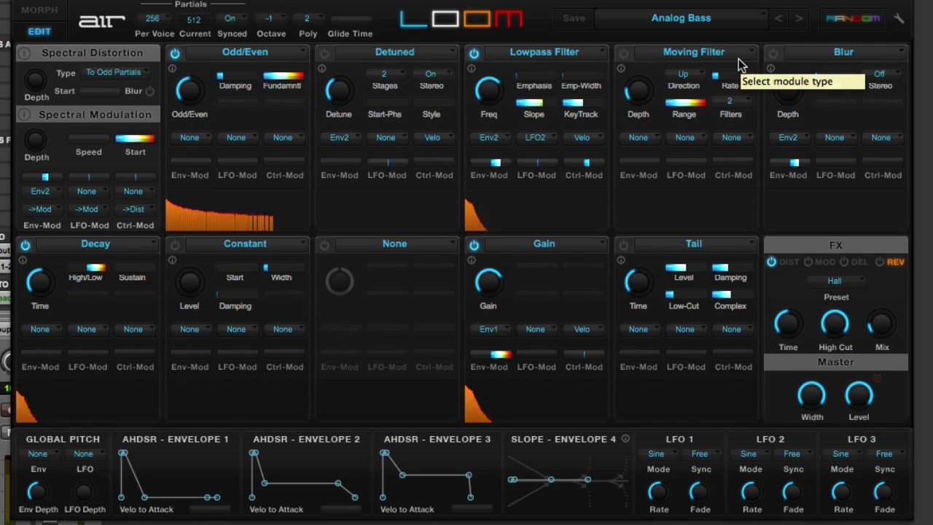
click(799, 20)
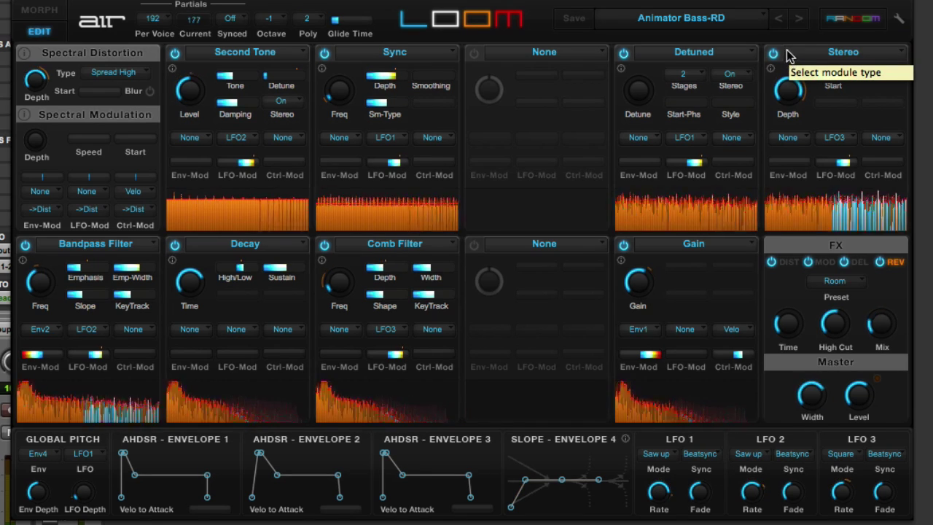
click(798, 21)
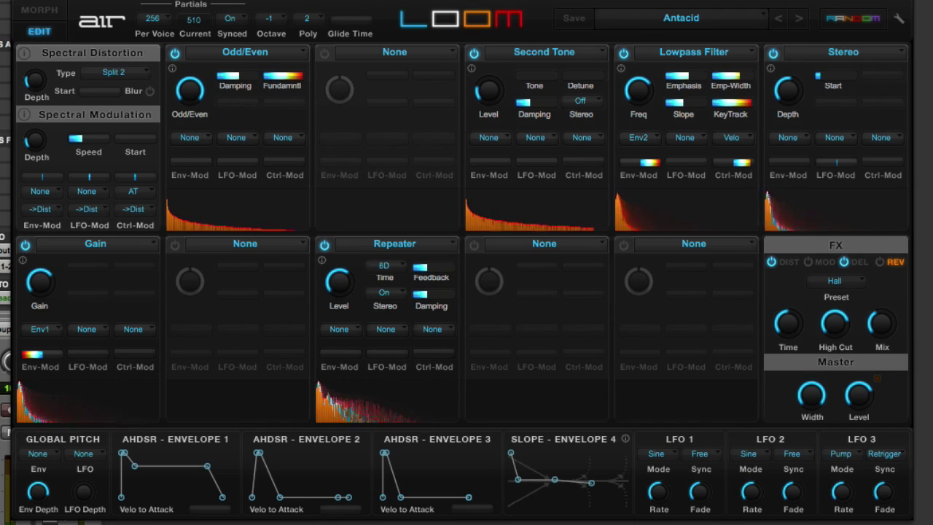
click(798, 20)
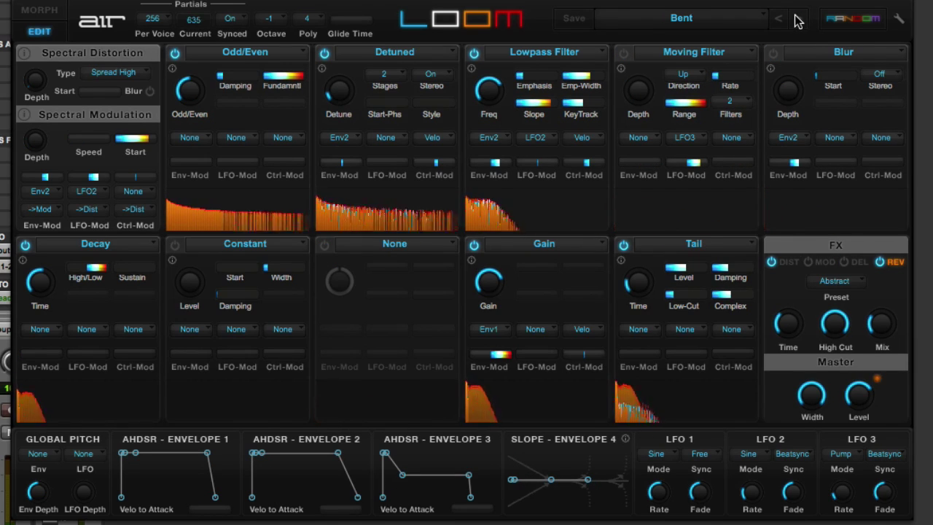
Load Atmospheric Warble from the 07 Atmospheres category and step through Aurora Borealis-RD to Chill Out Area.
click(726, 21)
mouse_move(642, 111)
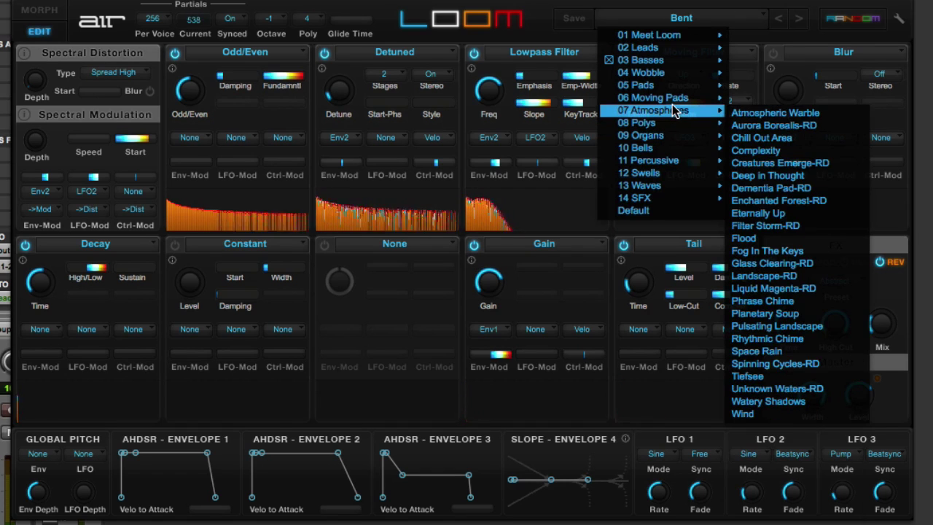
click(750, 115)
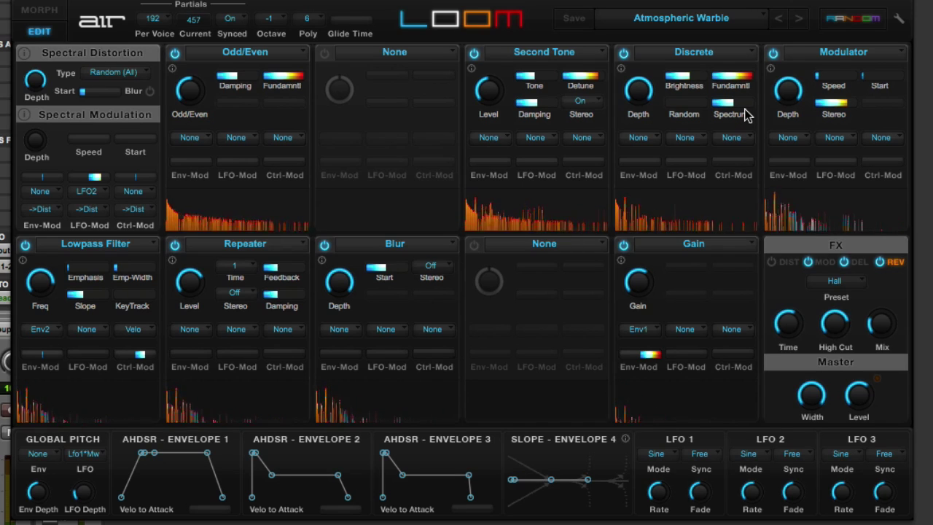
click(798, 24)
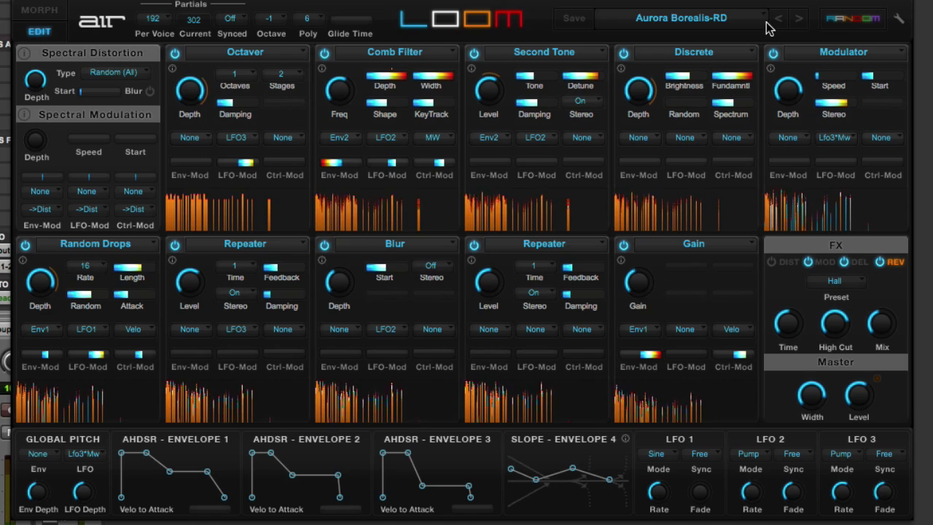
click(799, 22)
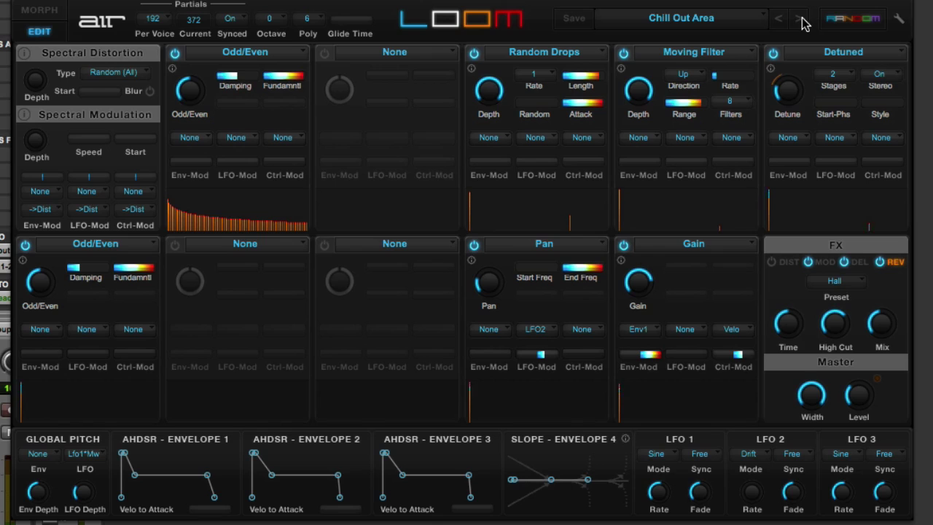
Load Ambient Growth from the 05 Pads category and step forward to Basic Majesty.
click(718, 22)
mouse_move(678, 137)
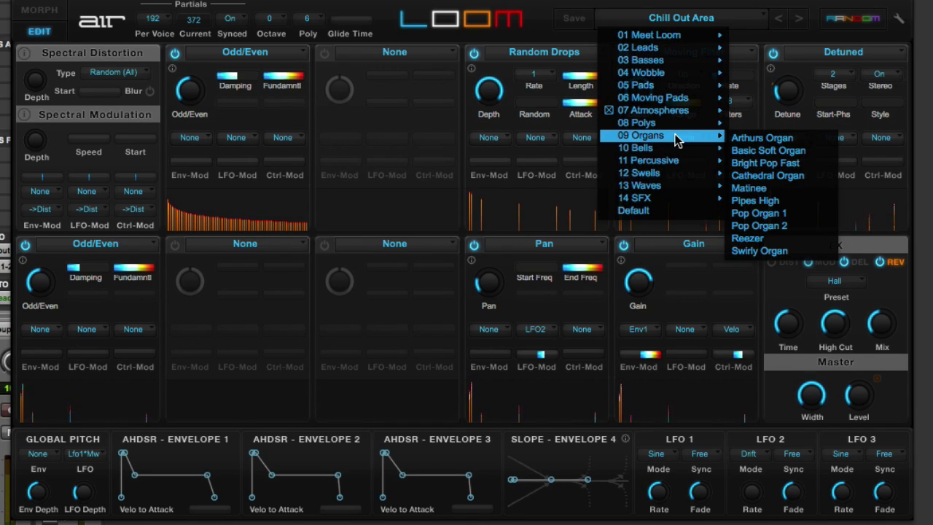
mouse_move(679, 86)
click(761, 91)
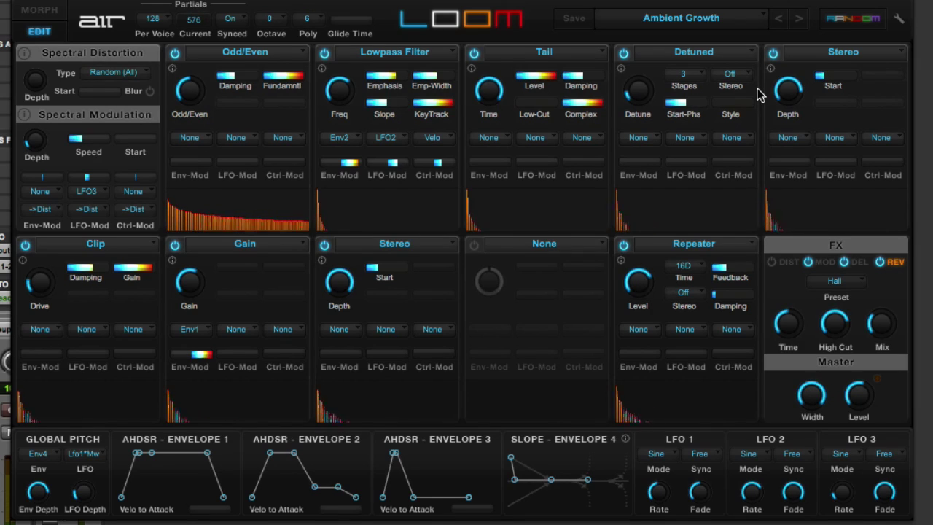
click(800, 22)
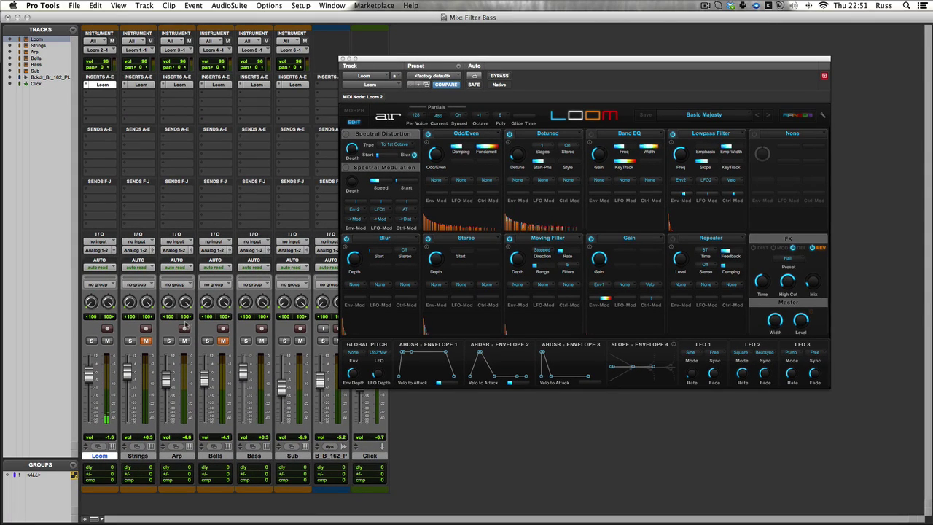
Unmute the Strings and Bells tracks, and close the Loom plug-in window to clear the edit timeline.
click(147, 340)
click(223, 340)
key(super+equal)
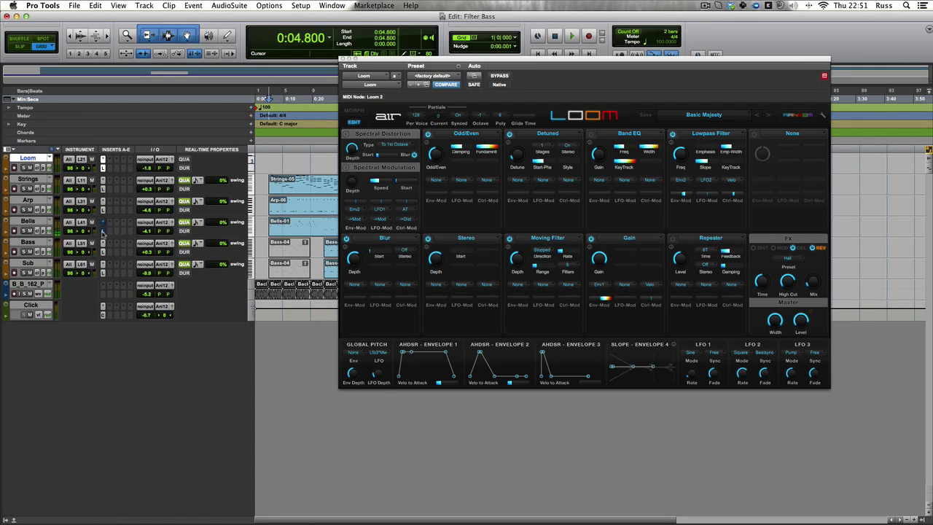
drag(398, 69, 554, 162)
click(501, 153)
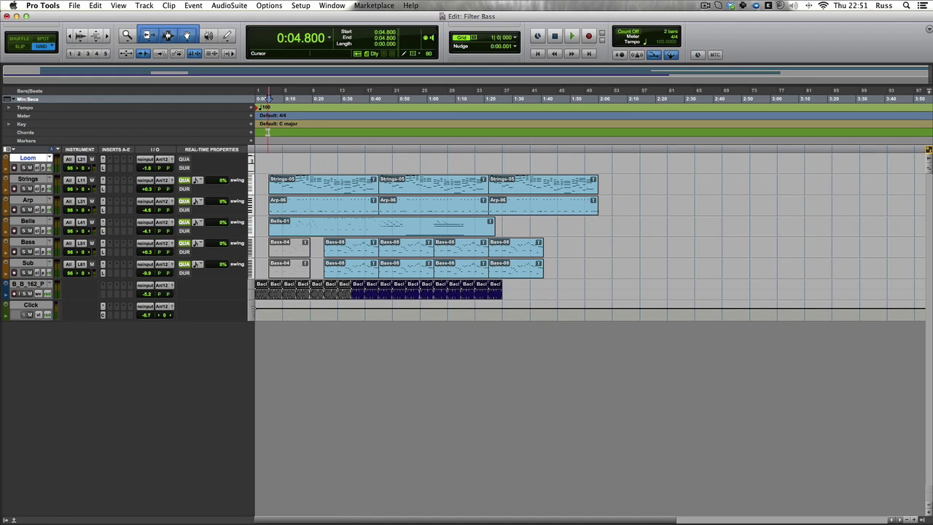
Trim the end of the Bells-01 clip to 1:21.600, in line with the end of the second Strings and Arp clips.
drag(494, 219, 487, 218)
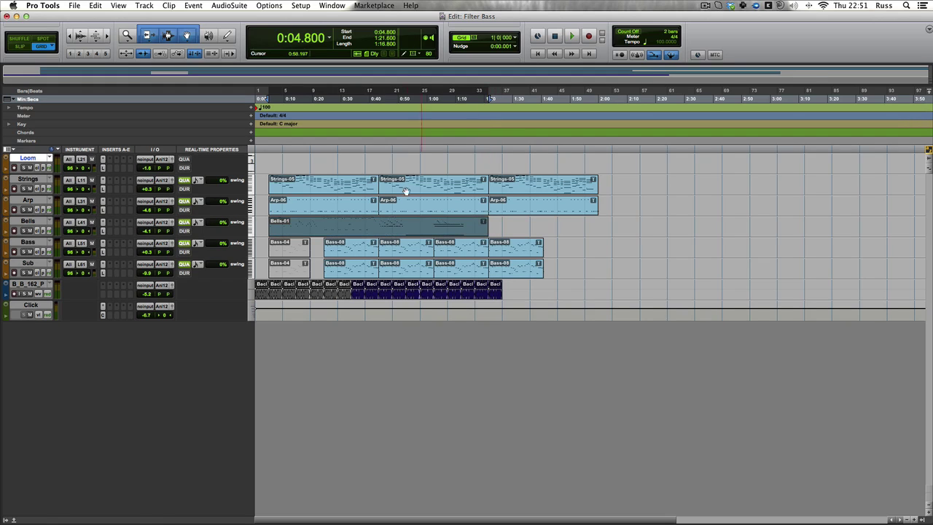
click(533, 204)
Lower the Bass track's volume to -5.8 dB in the mixer and open the Strings track's Loom plug-in beside the channels.
key(super+equal)
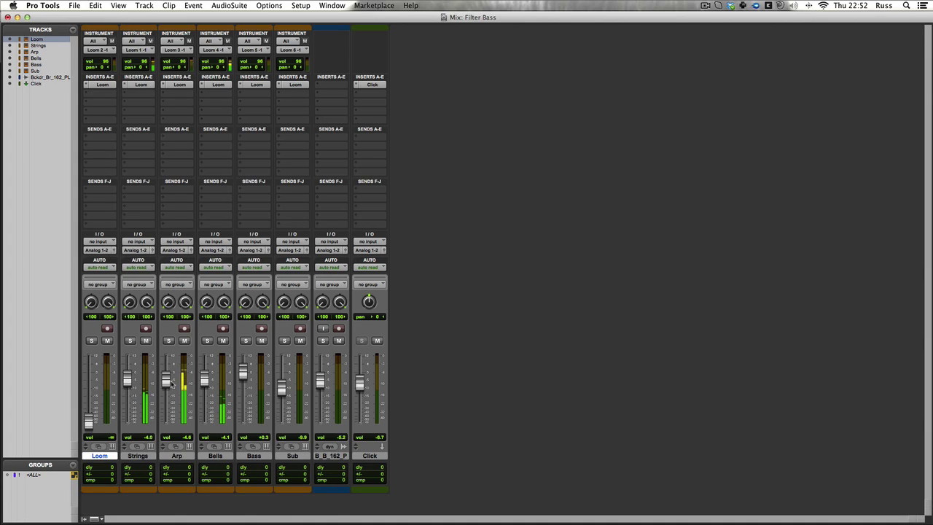
drag(246, 383, 246, 392)
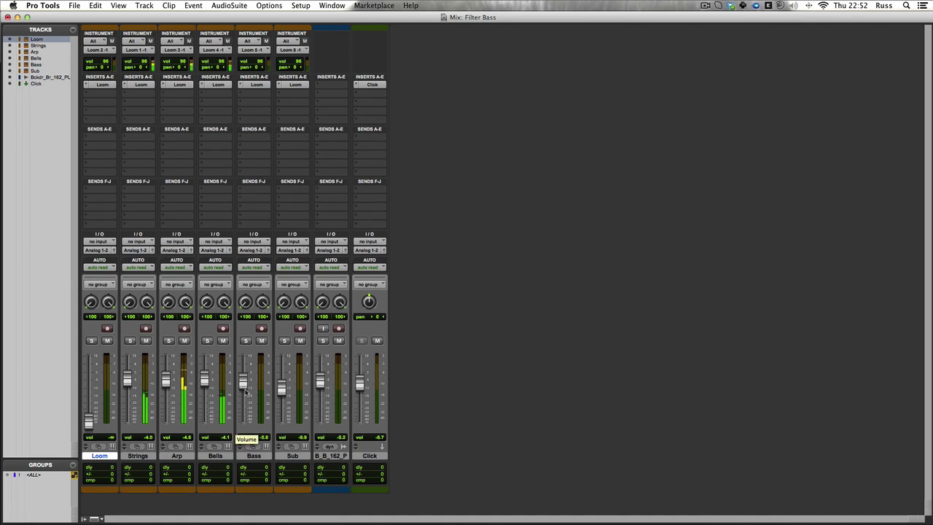
click(142, 85)
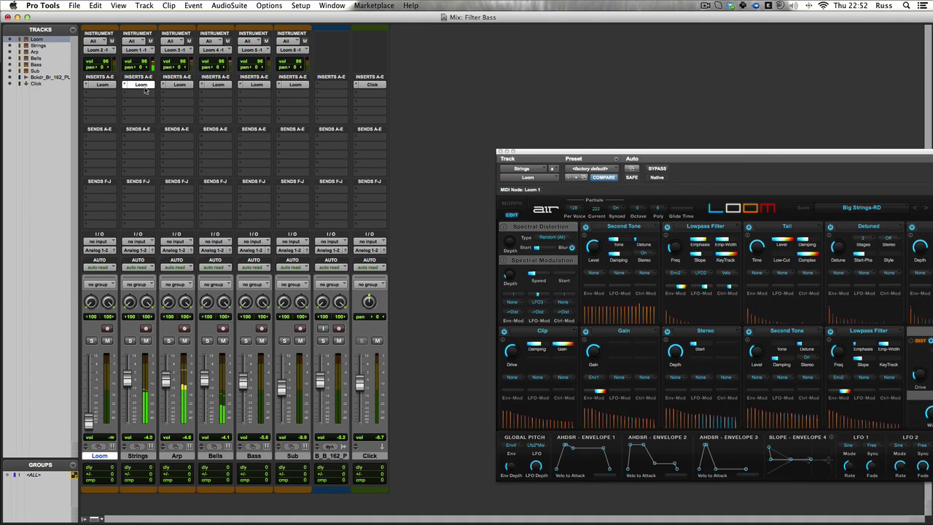
drag(536, 153, 439, 54)
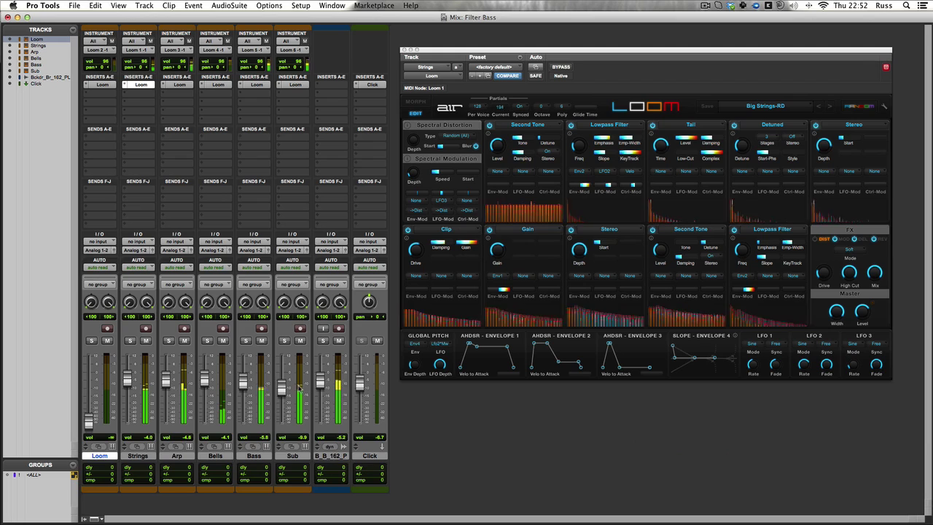
Balance the mix during playback by setting both the Bells and Strings track volumes to -2.8 dB.
drag(206, 379, 210, 376)
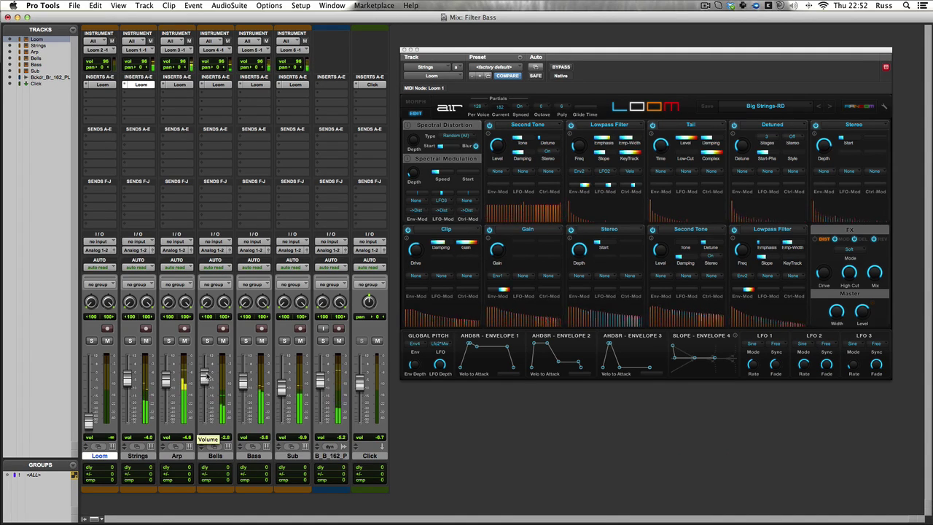
drag(128, 387, 127, 382)
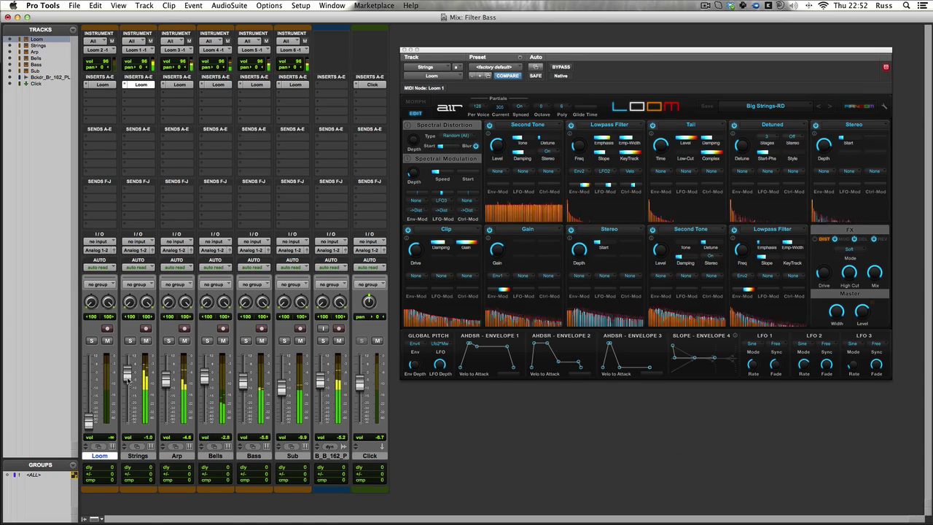
drag(127, 380, 128, 386)
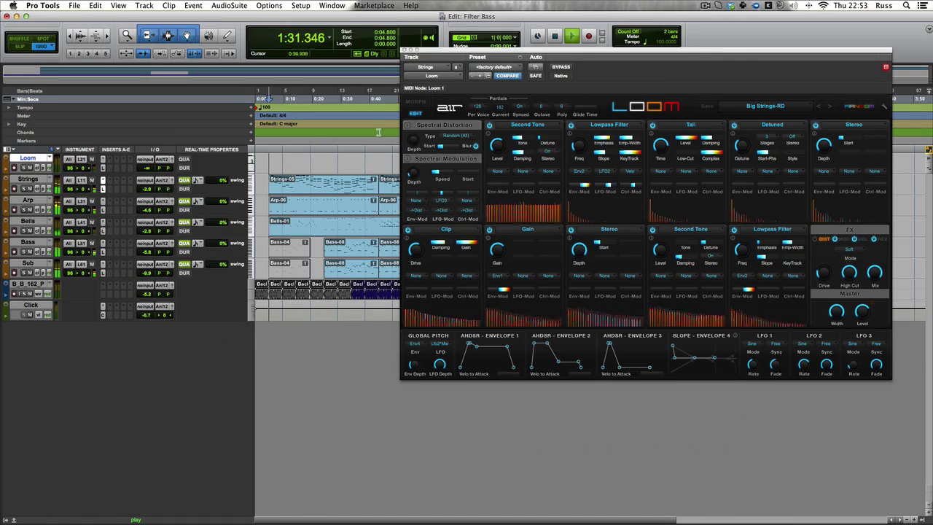
Move the Loom plug-in window within the edit view and fade the Arp track's volume down to -∞.
drag(460, 56, 378, 83)
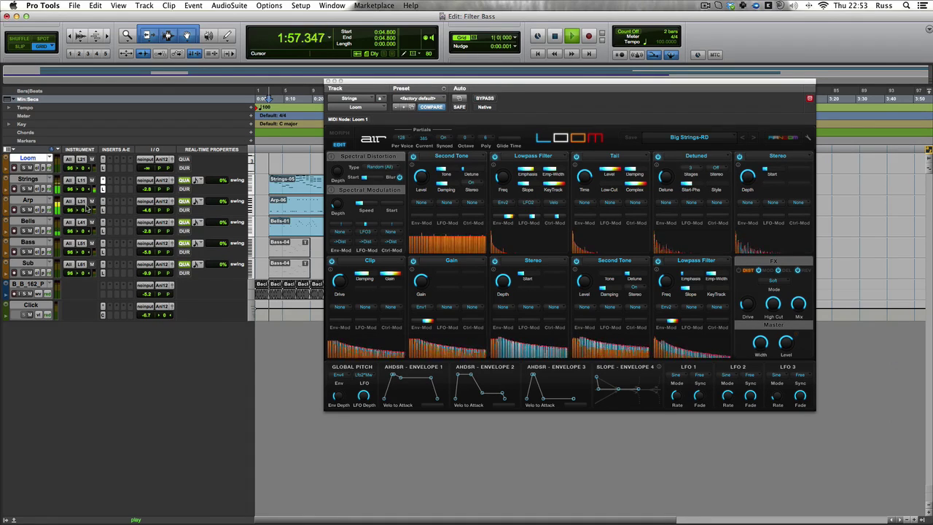
drag(148, 210, 148, 239)
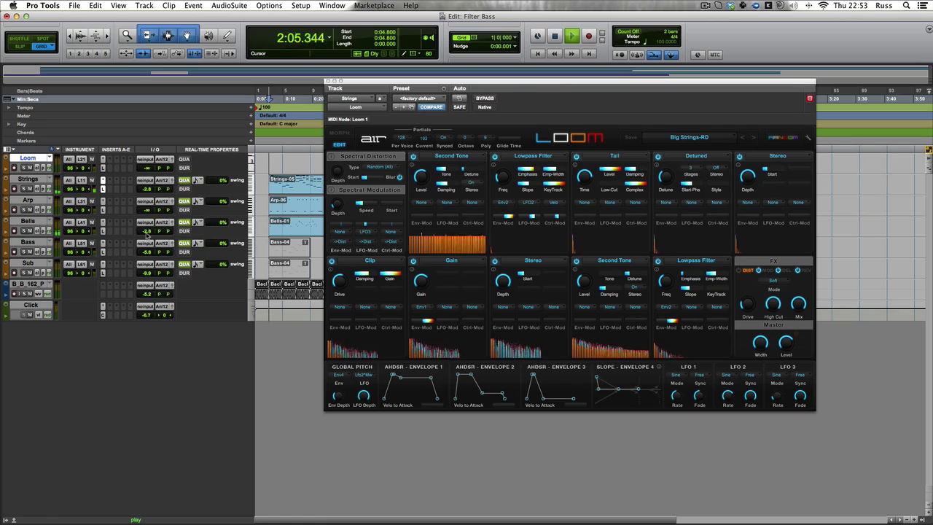